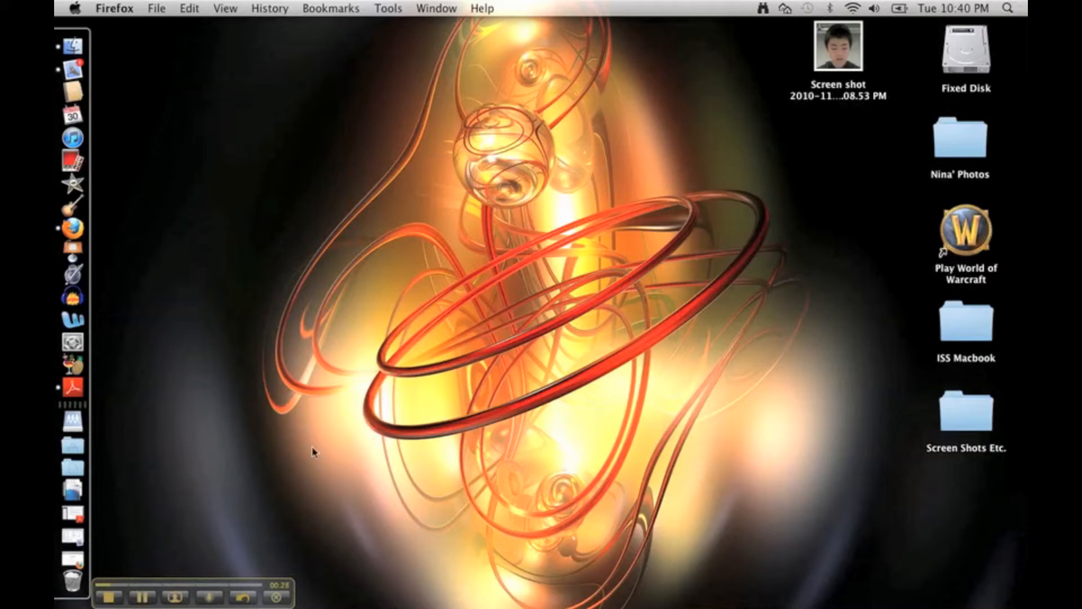
Launch Firefox and go from the Google homepage to Google Docs via the more-services menu.
click(71, 233)
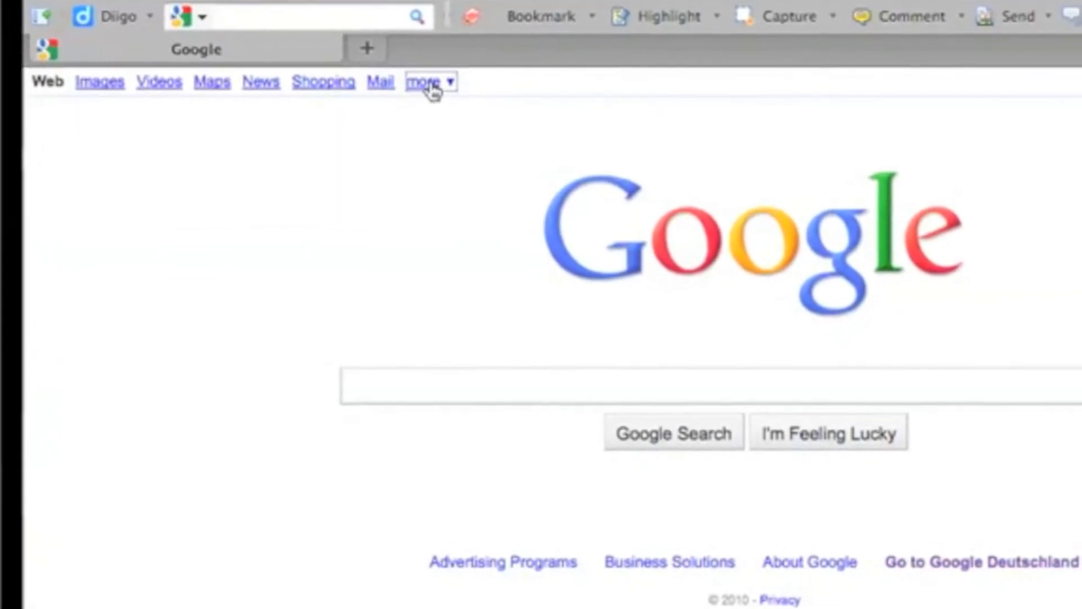
click(433, 87)
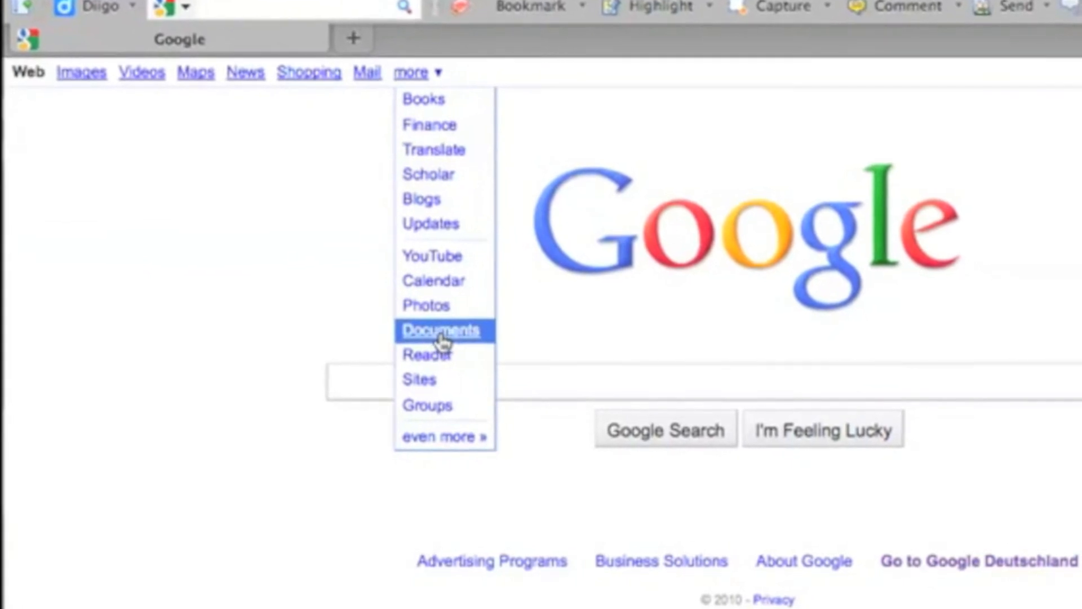
click(444, 332)
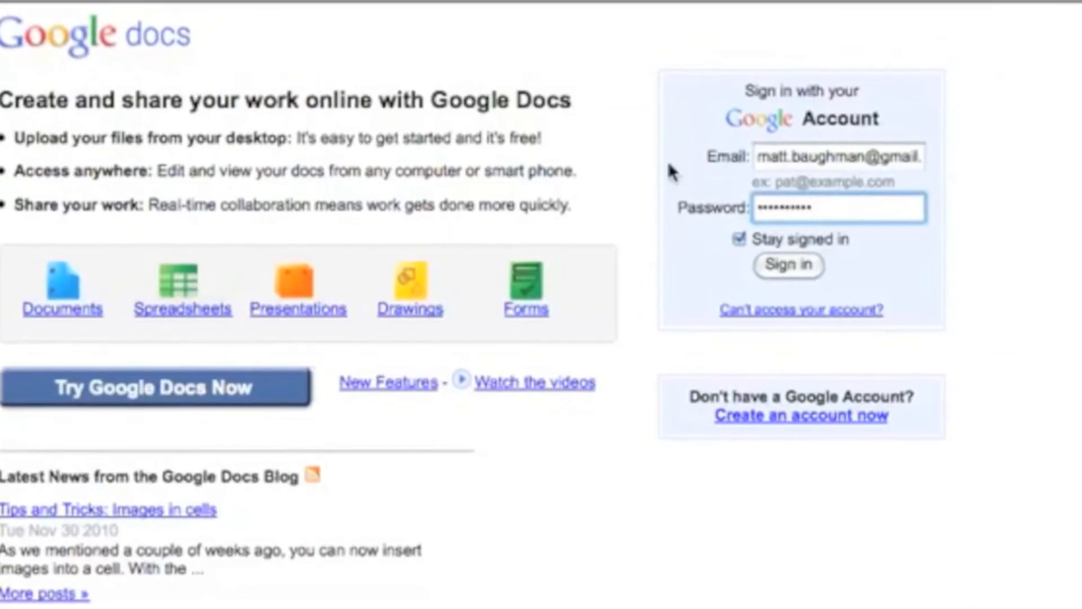
Clear the saved email address and password from the sign-in form.
double_click(842, 147)
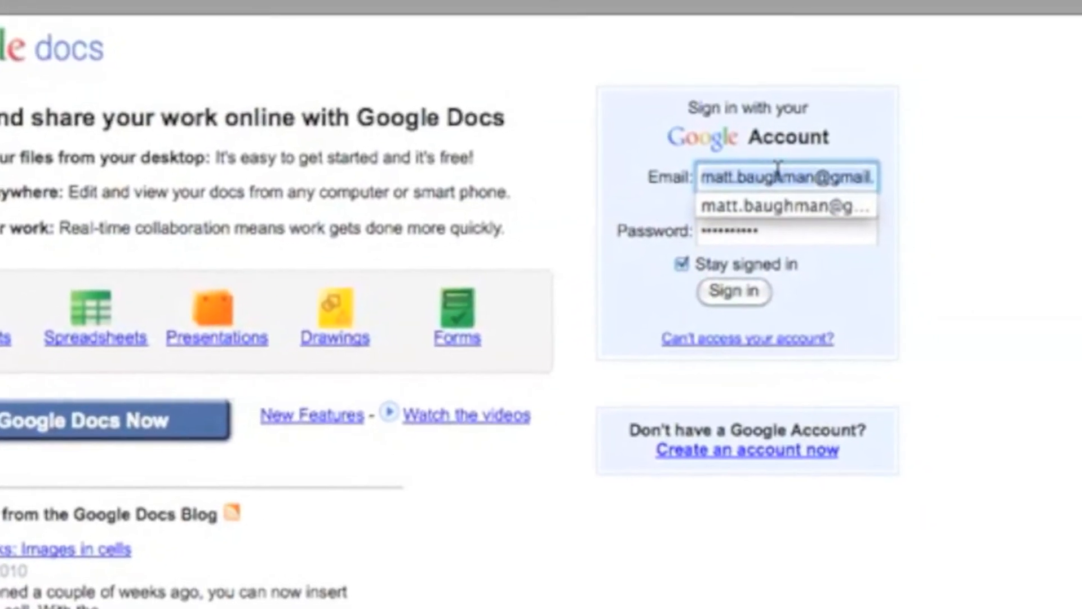
key(BackSpace)
double_click(724, 258)
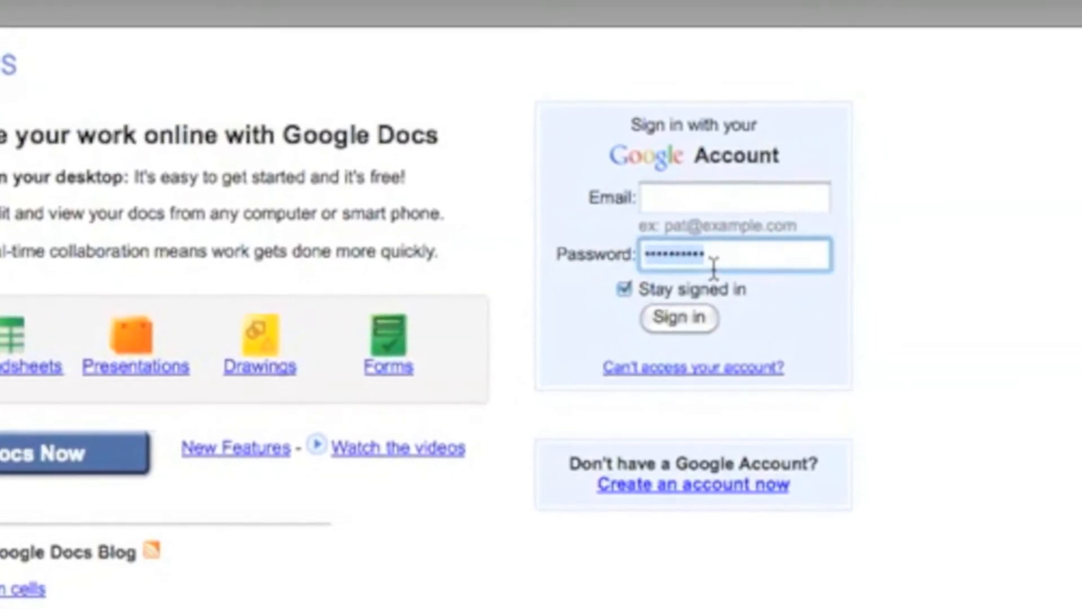
key(BackSpace)
Enter the new account's email address and password and sign in.
click(652, 175)
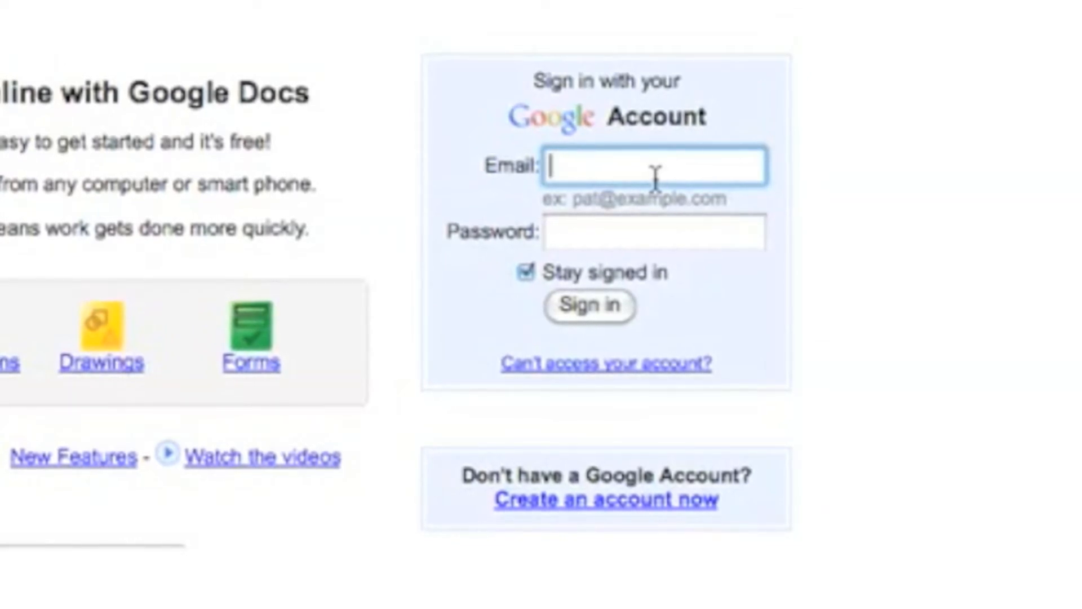
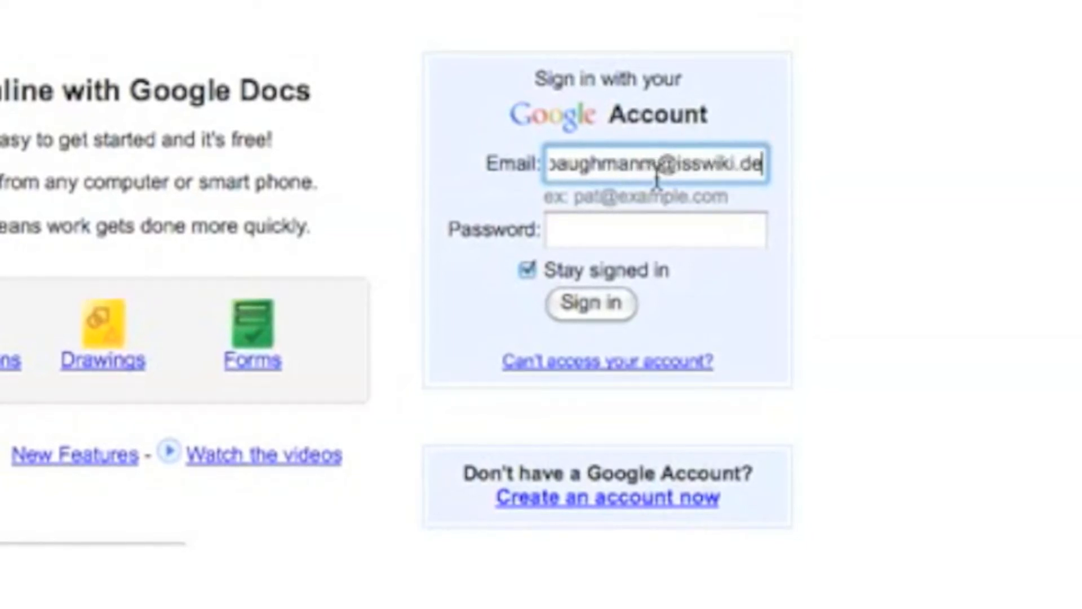
key(Tab)
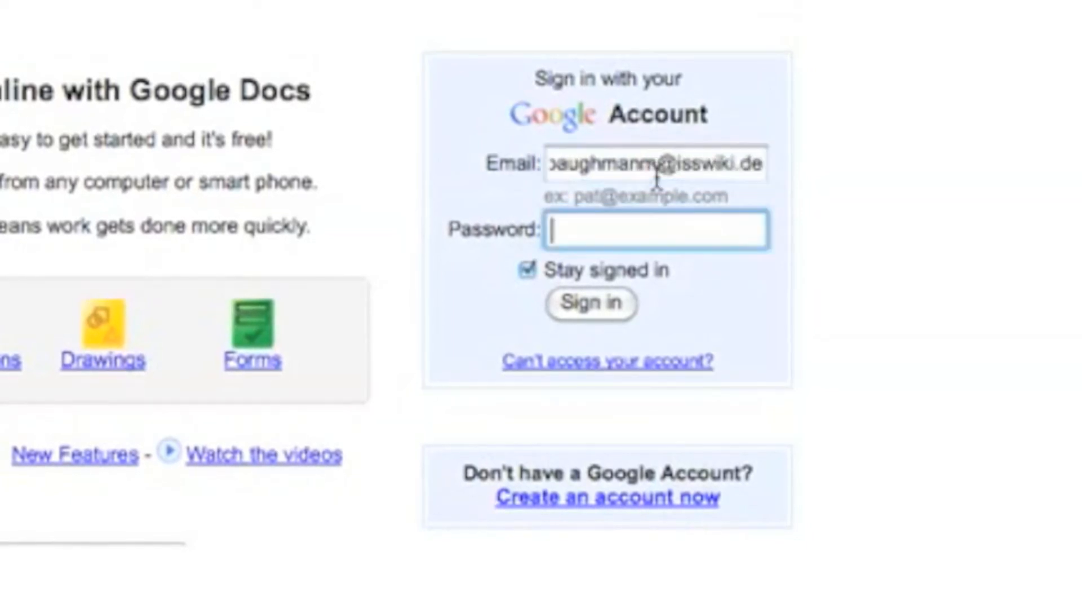
text(••••••••)
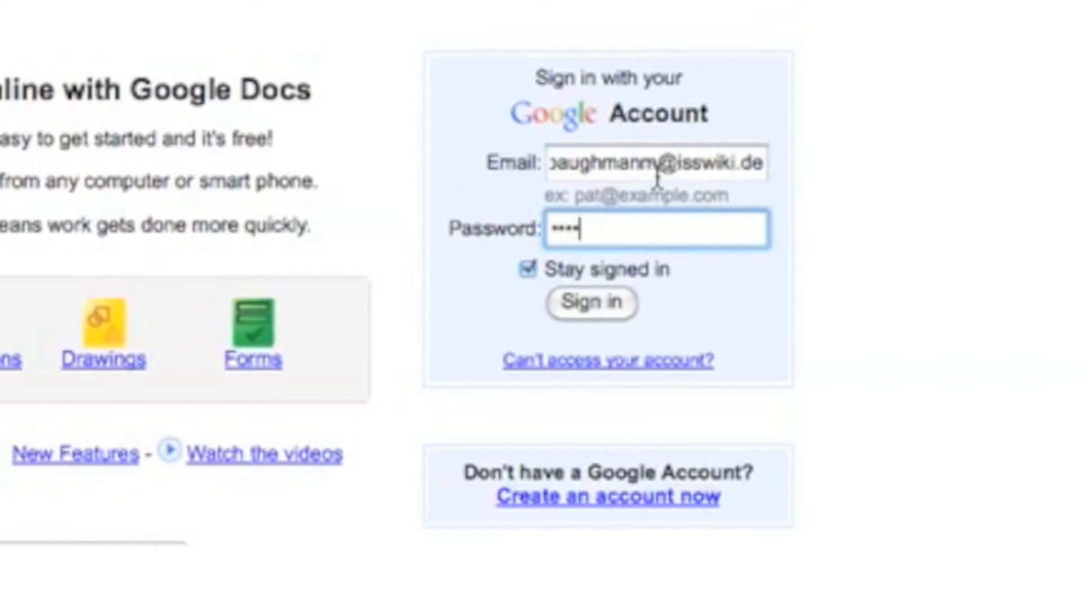
click(589, 302)
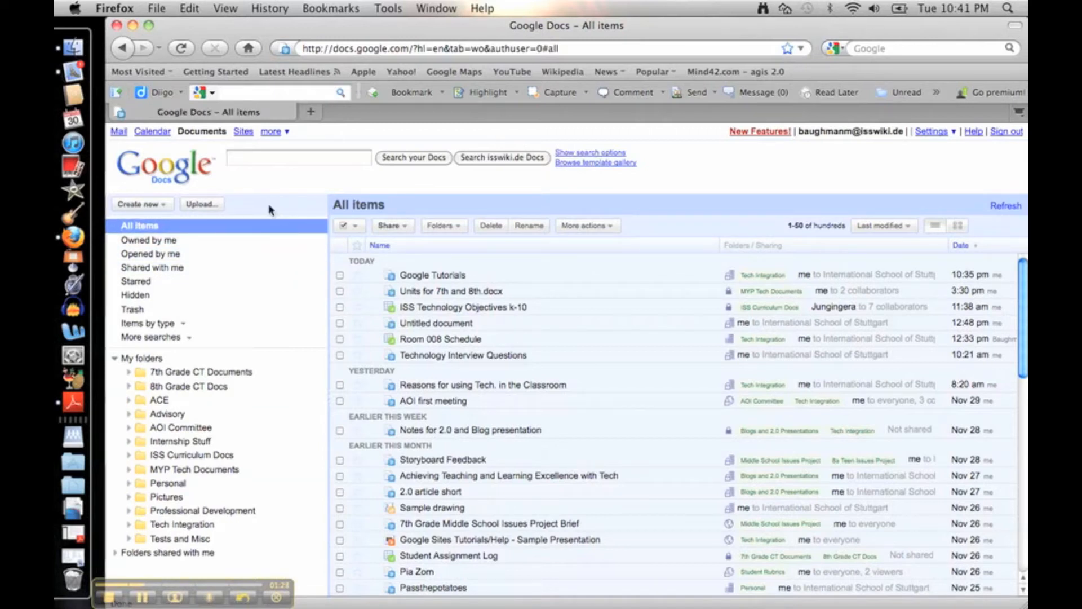
Create a new blank Untitled document, then open Google Tutorials from the All items list.
click(166, 205)
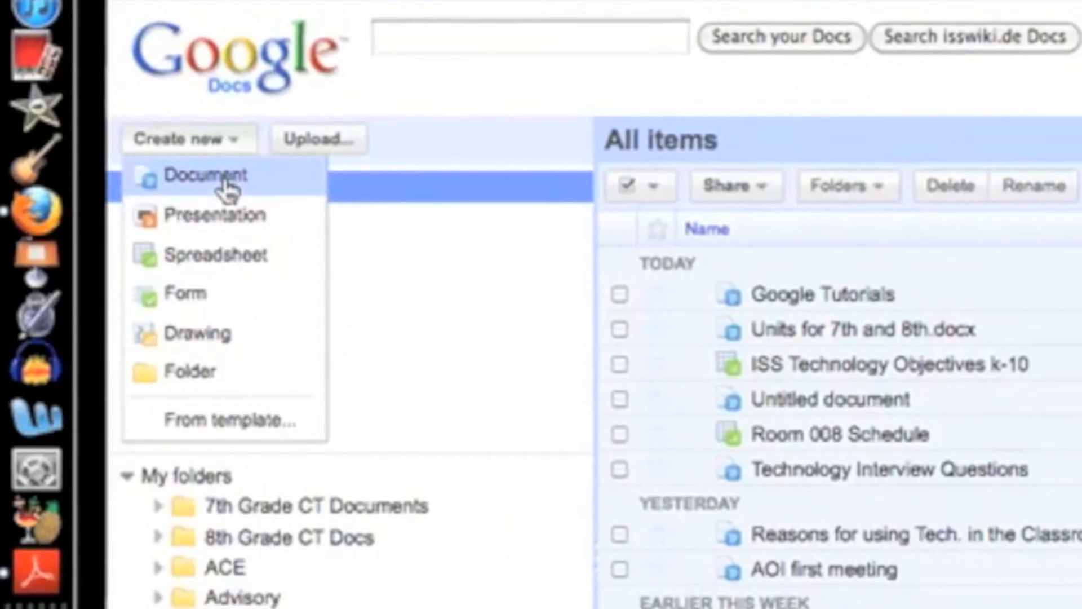
click(229, 181)
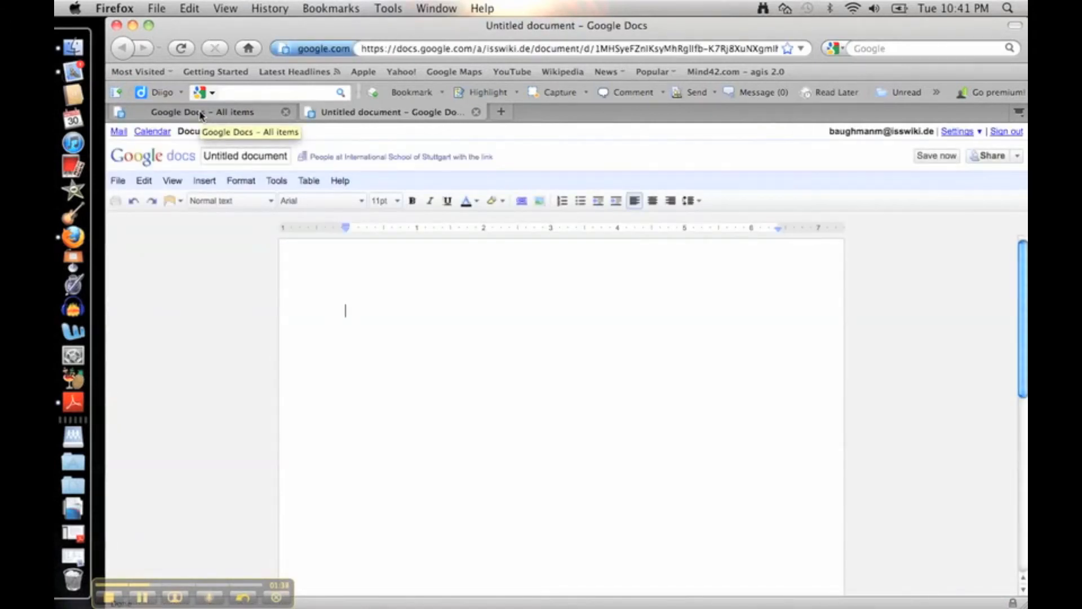
click(201, 114)
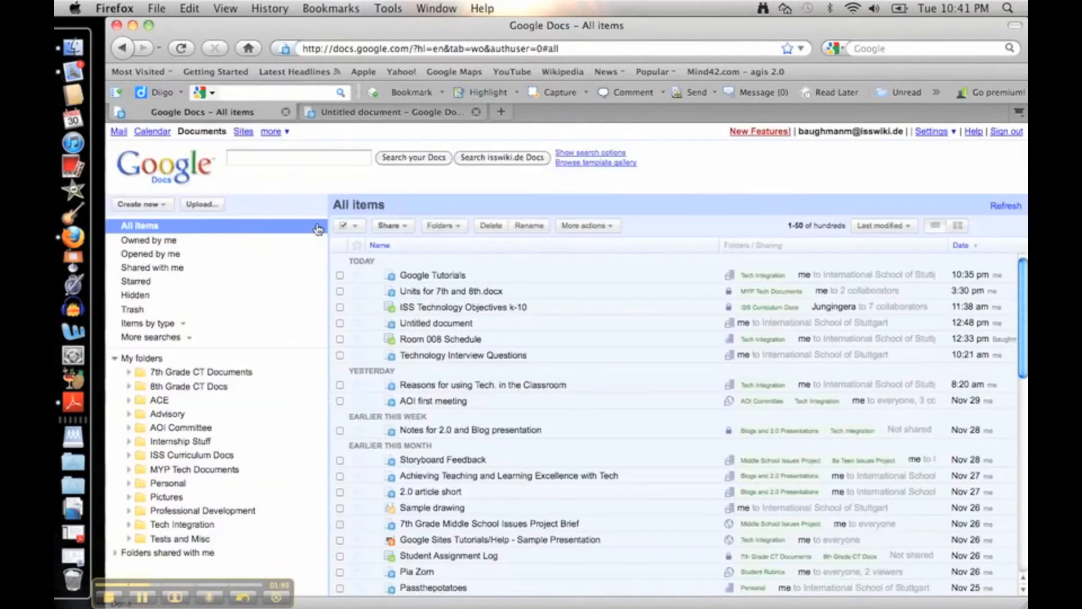
click(415, 276)
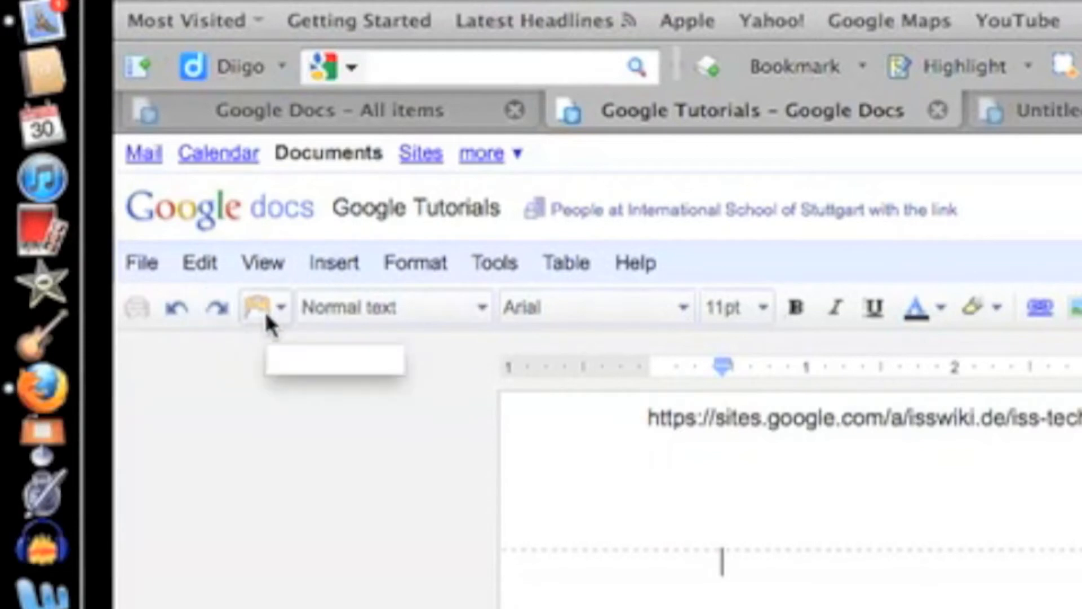
Select the 'I. Docs:' heading, apply Heading 1, then restore it to Heading 2.
click(377, 313)
click(377, 311)
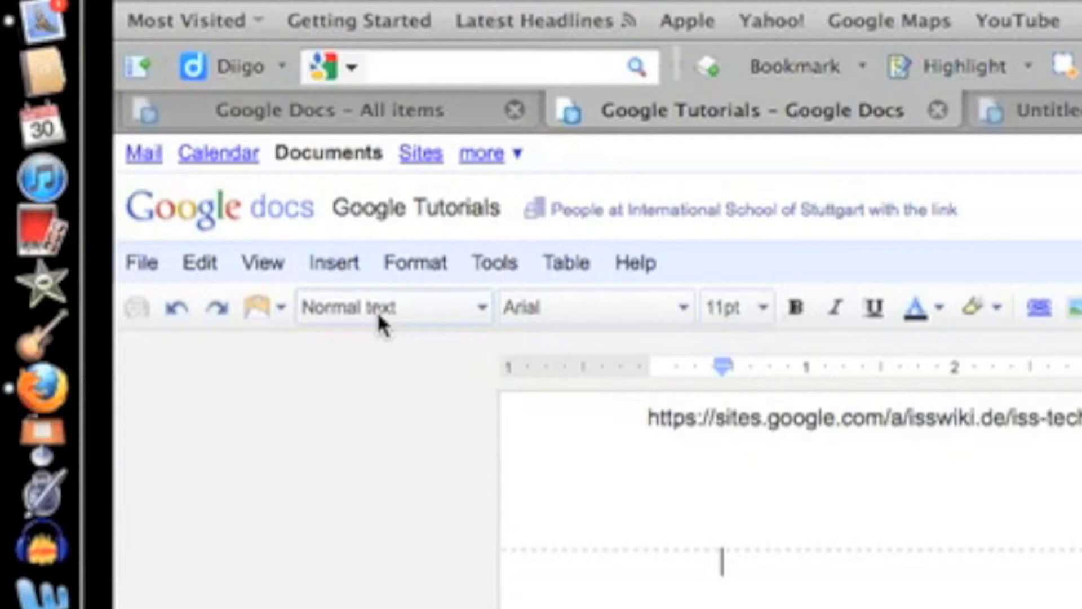
click(378, 311)
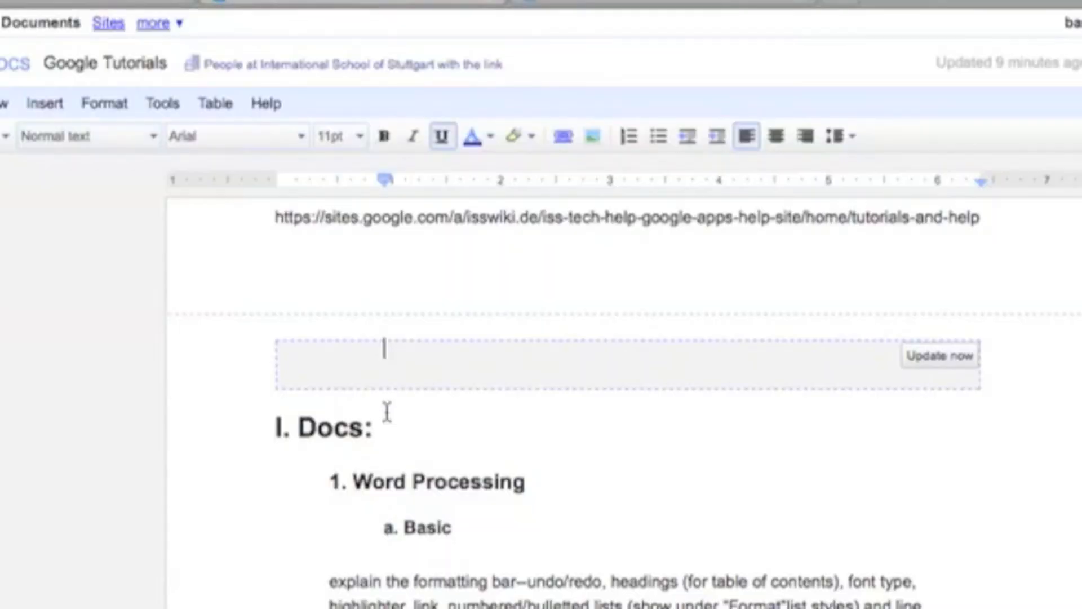
drag(387, 413, 275, 420)
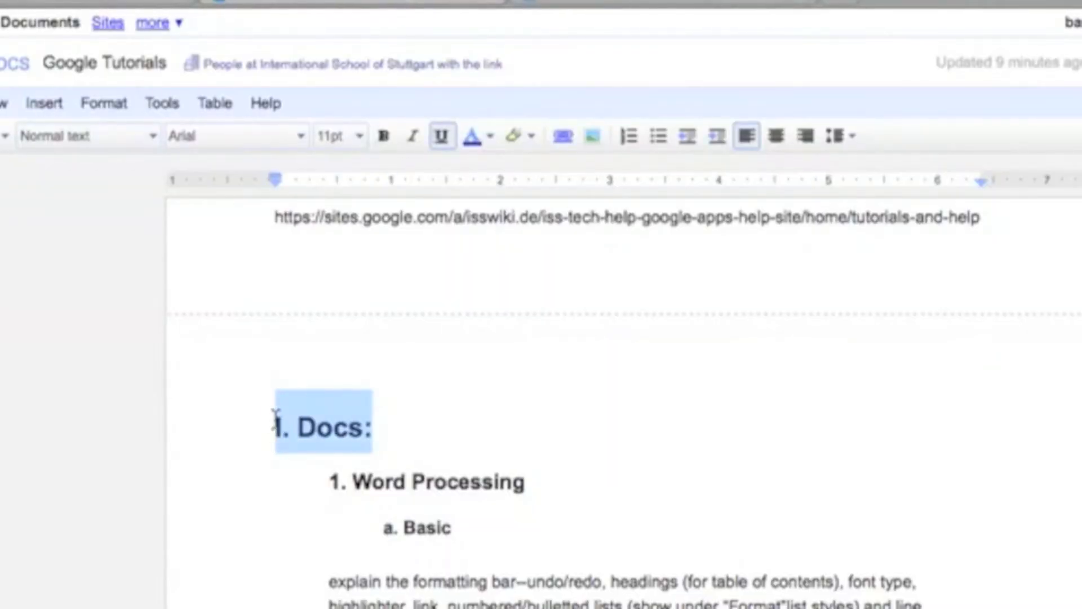
click(90, 135)
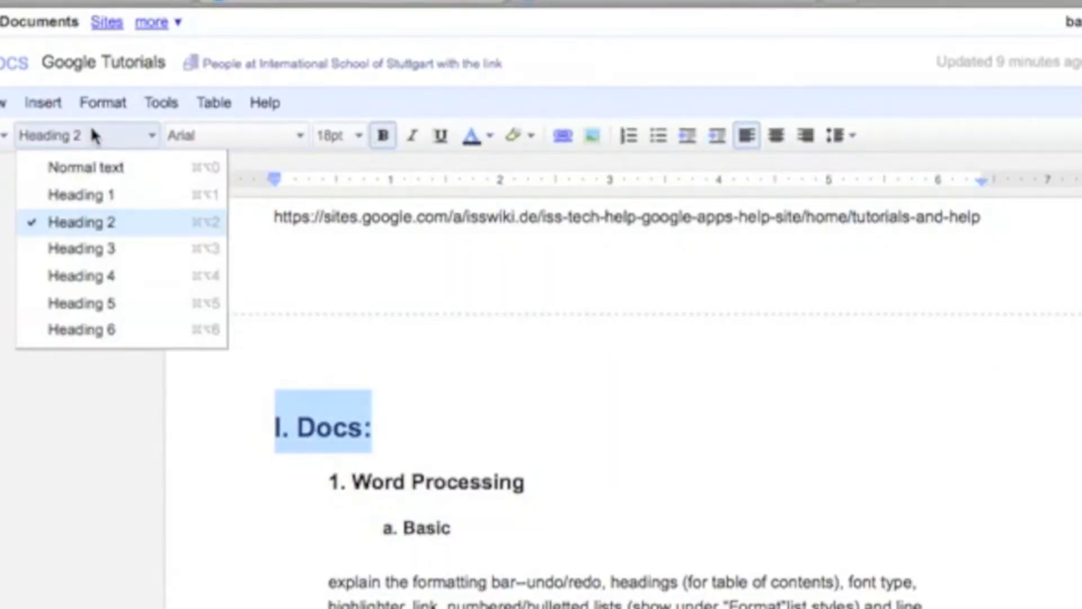
click(99, 194)
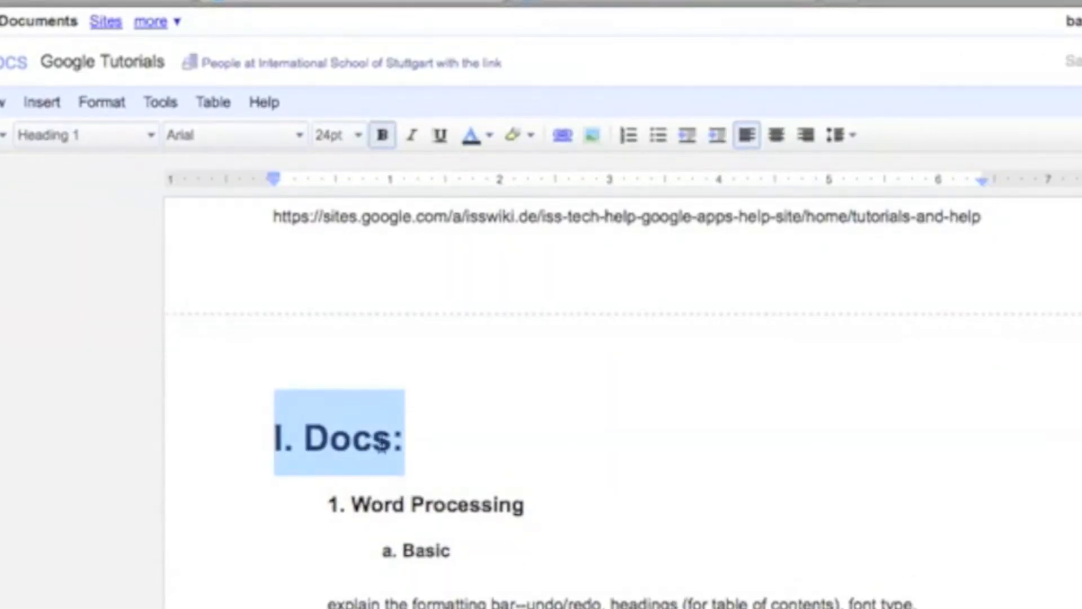
click(80, 134)
click(79, 220)
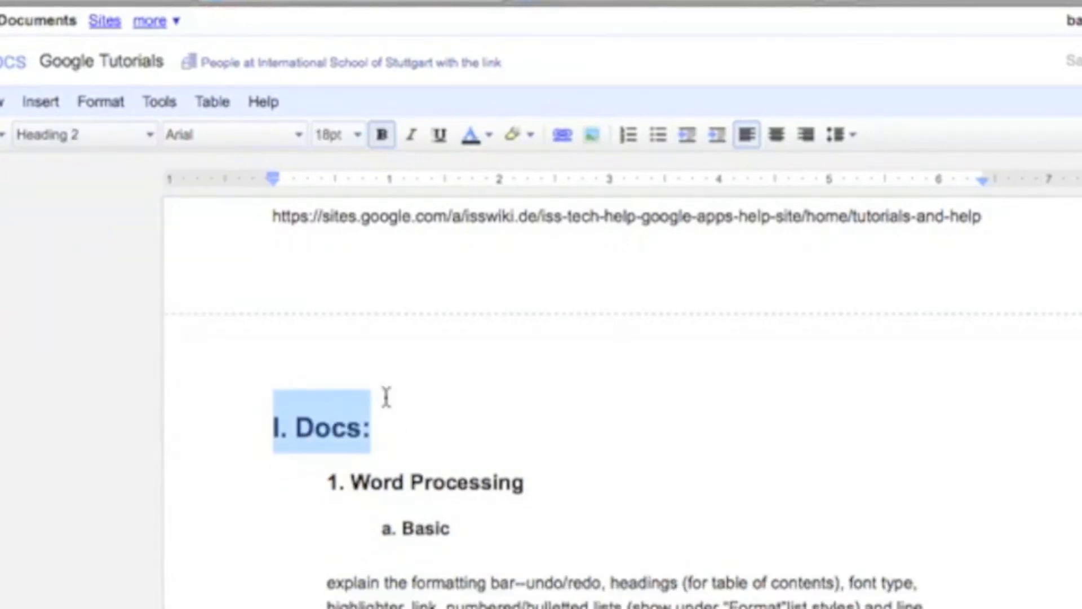
Deselect the heading, dismiss the styles list unchanged, and bring up the font list.
click(426, 419)
click(111, 136)
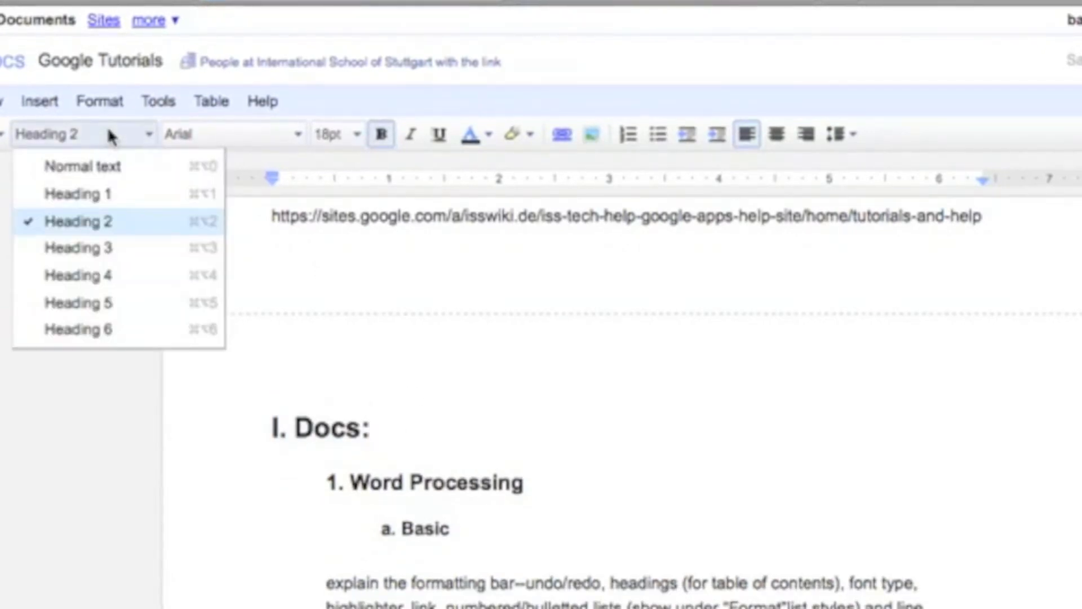
click(407, 427)
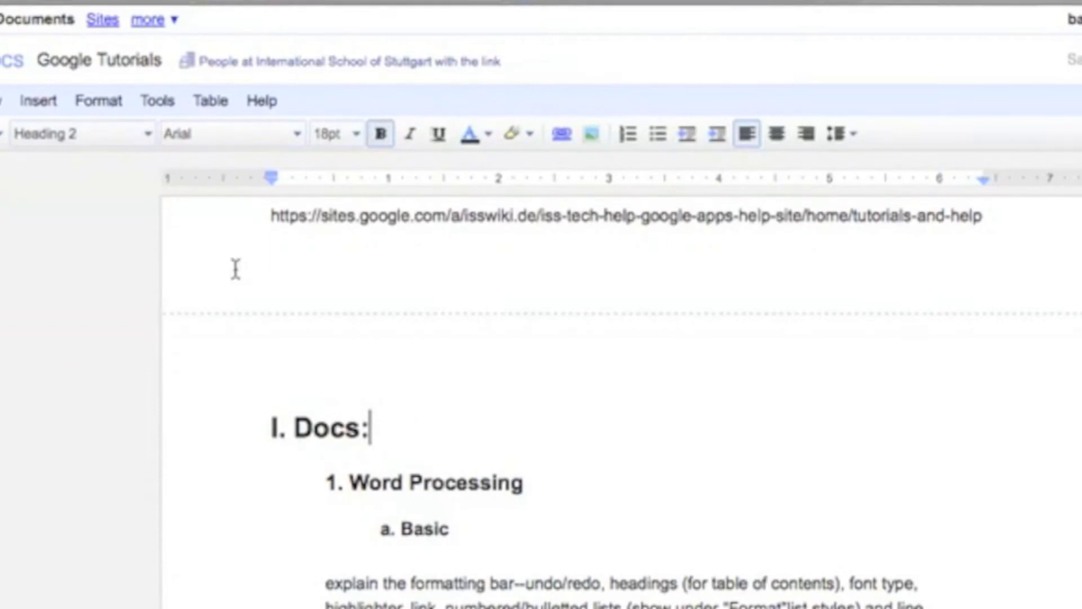
click(192, 133)
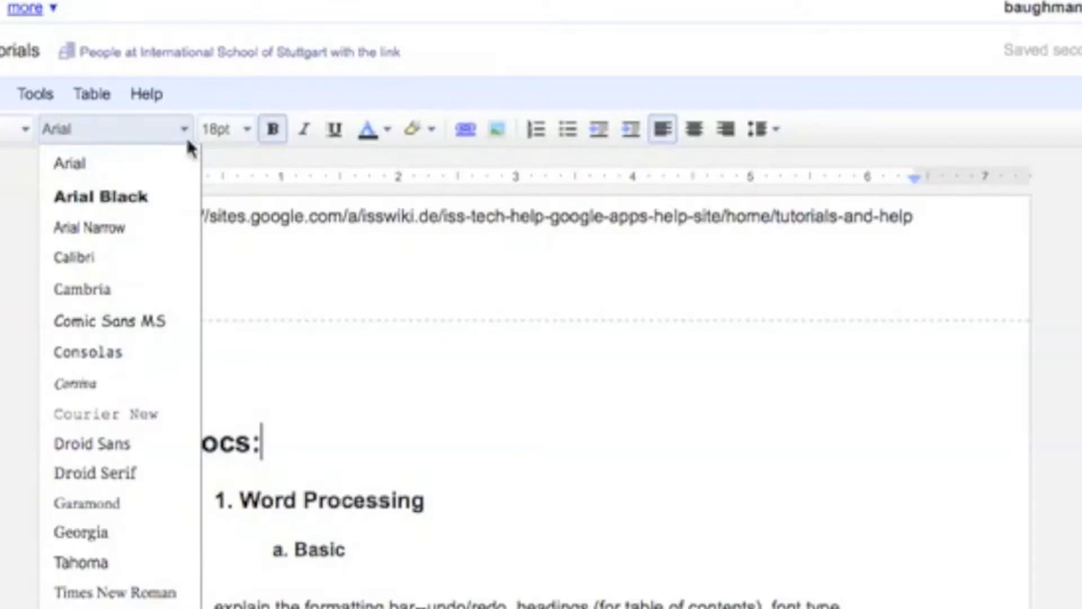
Keep the 'I. Docs:' heading at 18pt and make it bold.
click(209, 135)
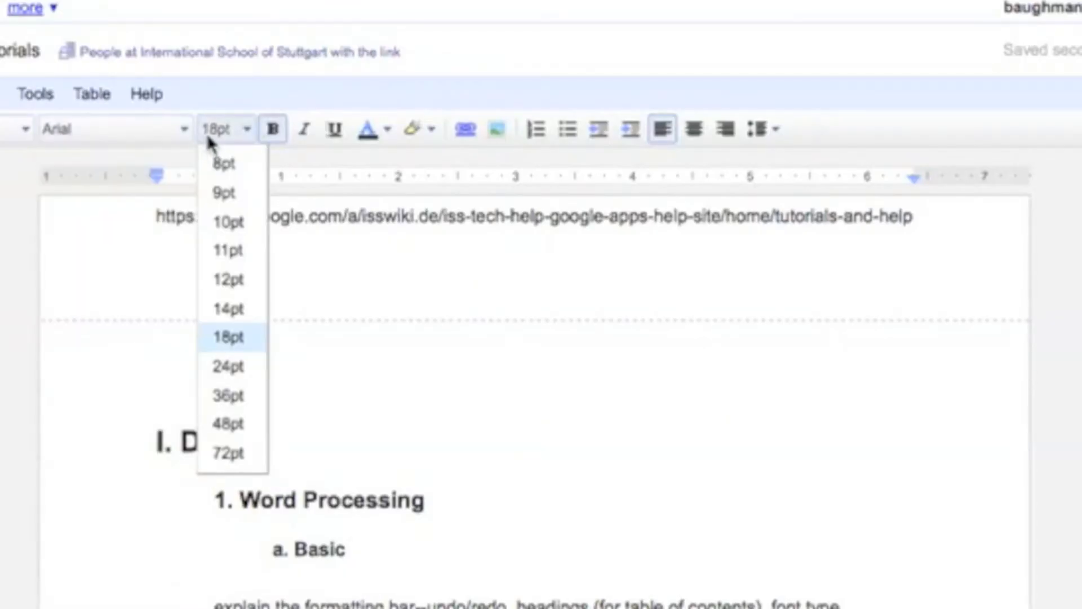
click(248, 131)
click(278, 136)
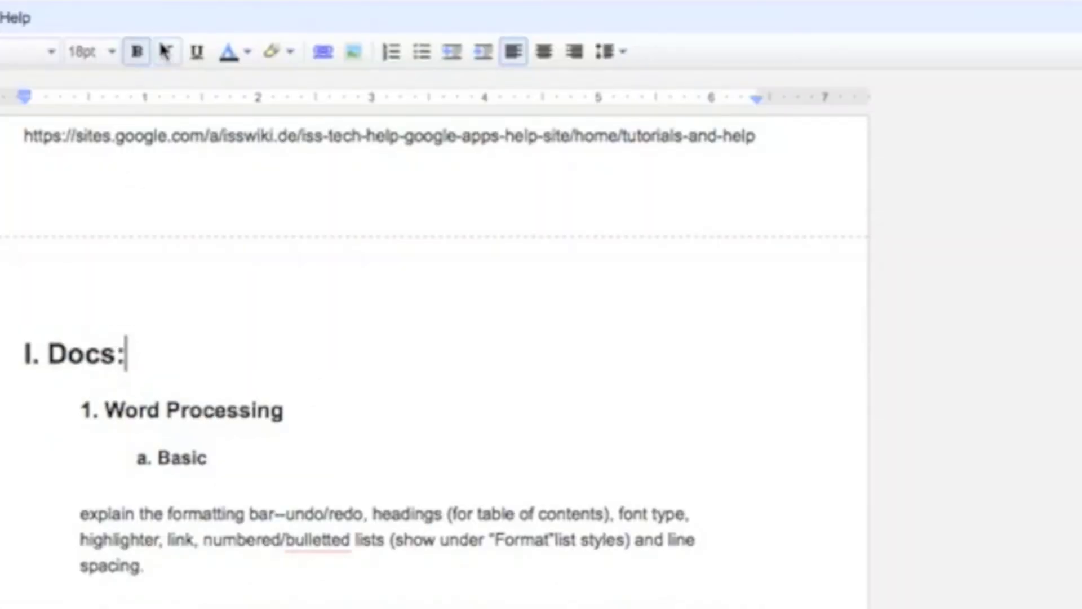
click(136, 53)
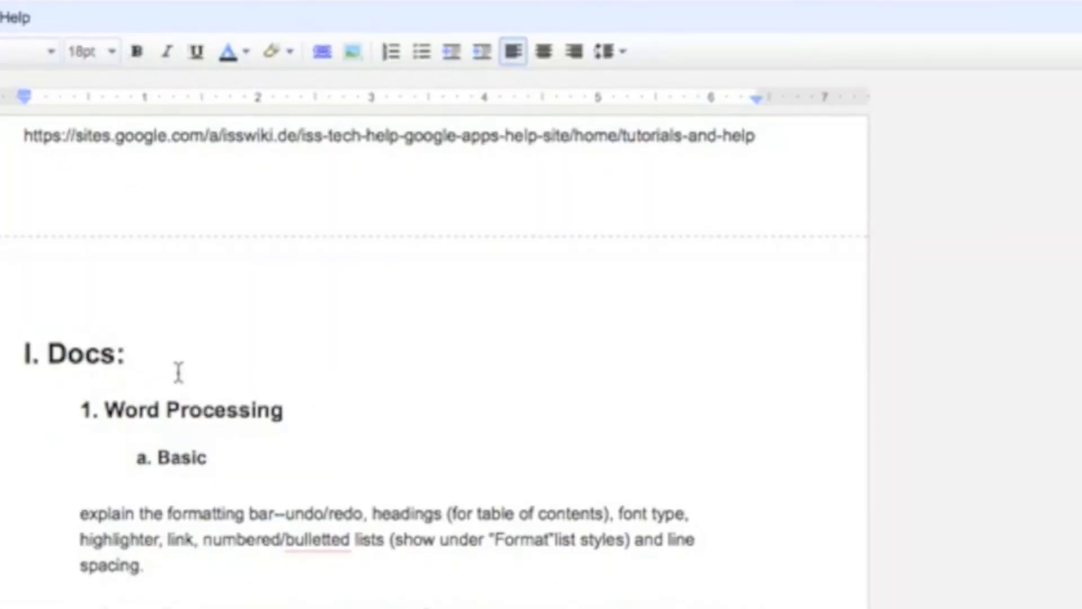
text(he)
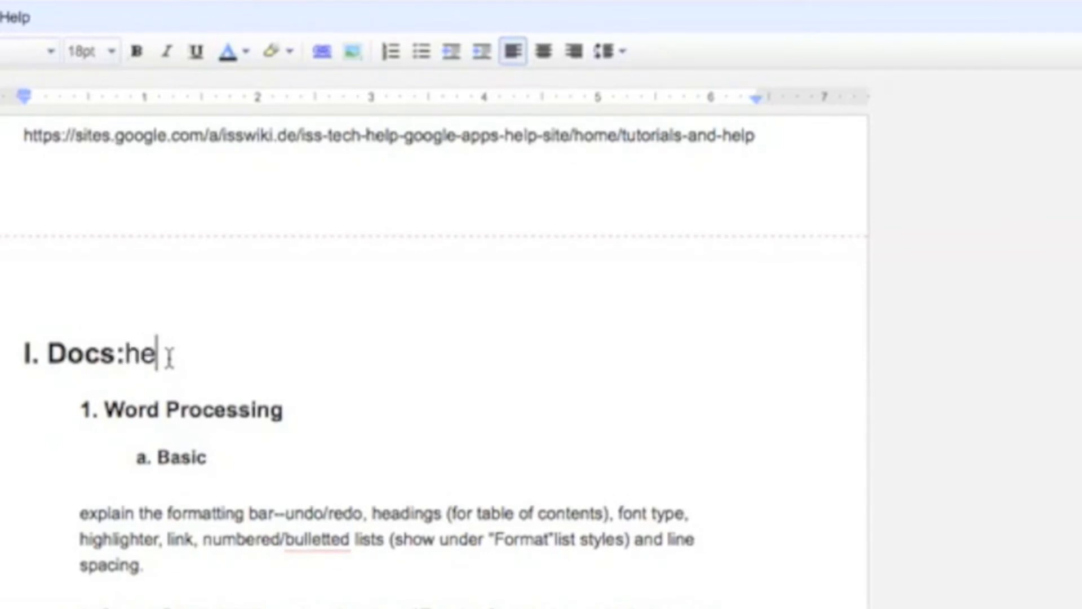
text(llo, I'm bold.)
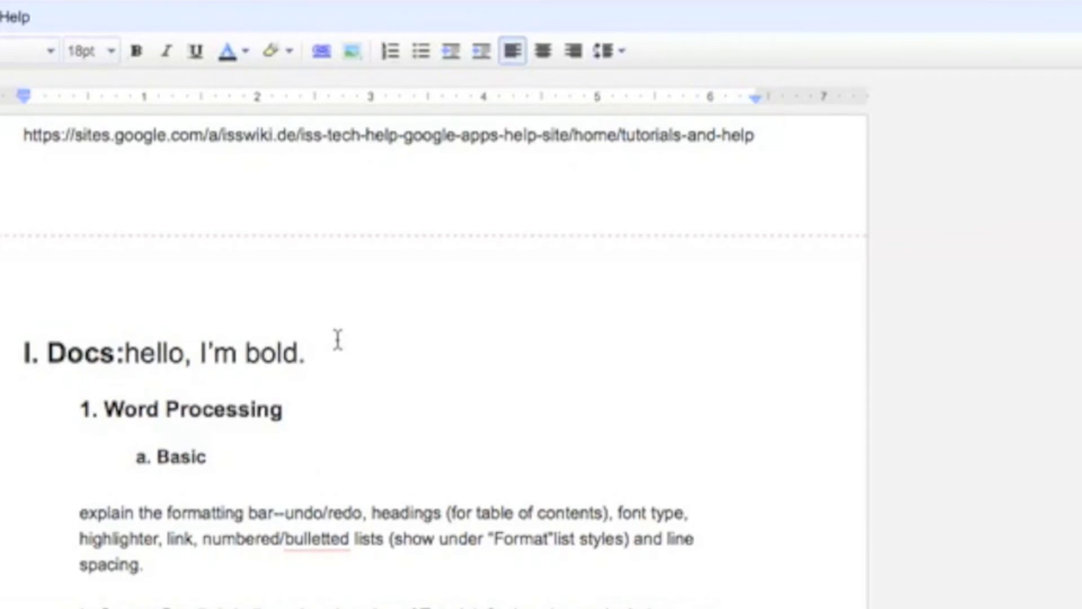
drag(312, 354, 124, 357)
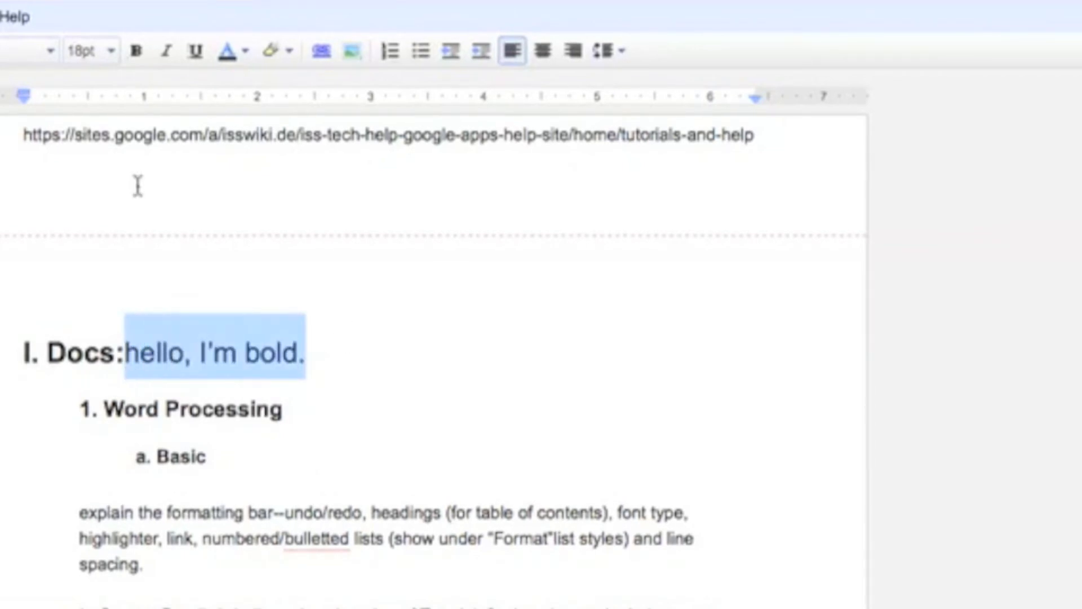
click(136, 51)
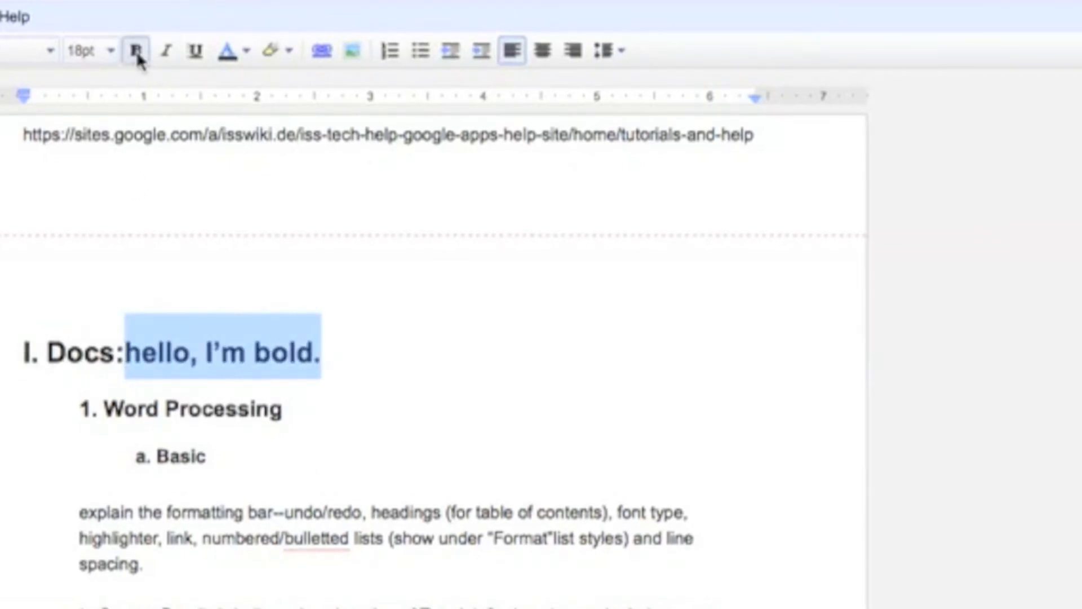
click(137, 52)
click(165, 51)
click(166, 51)
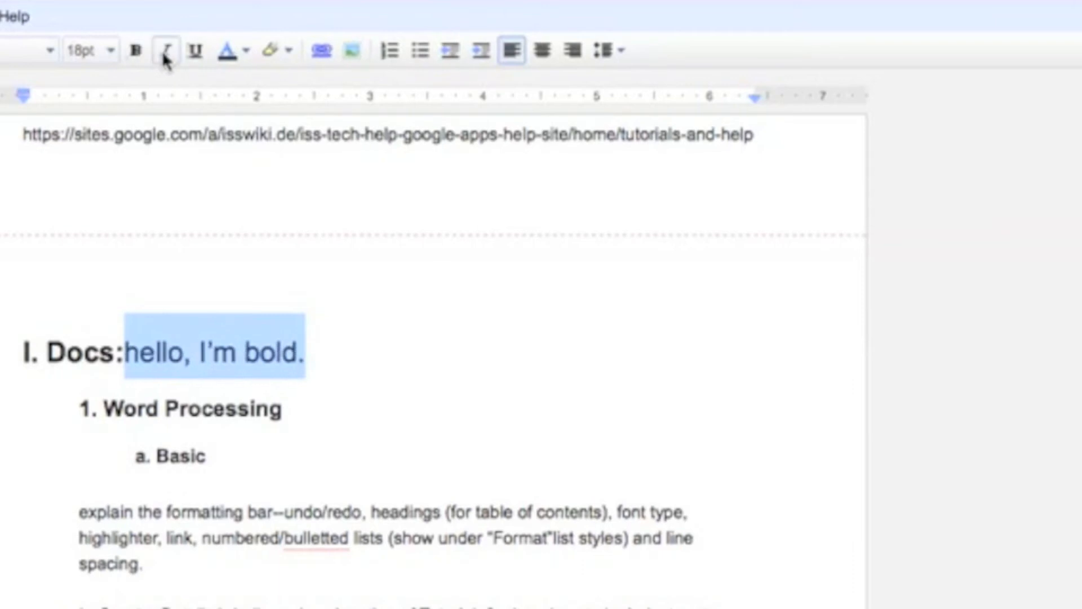
click(200, 333)
click(124, 351)
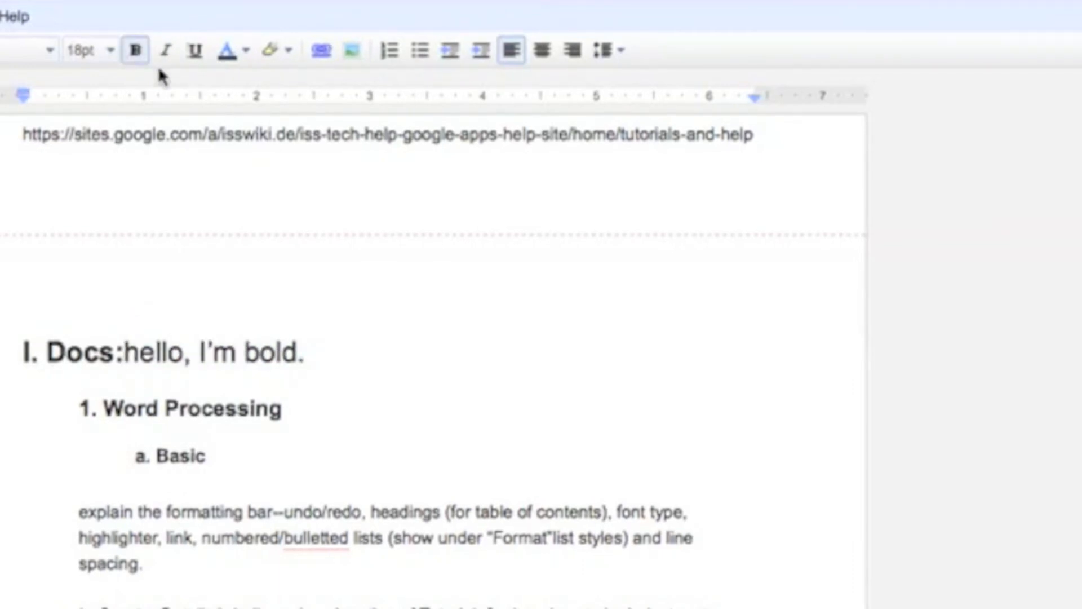
text(asdf)
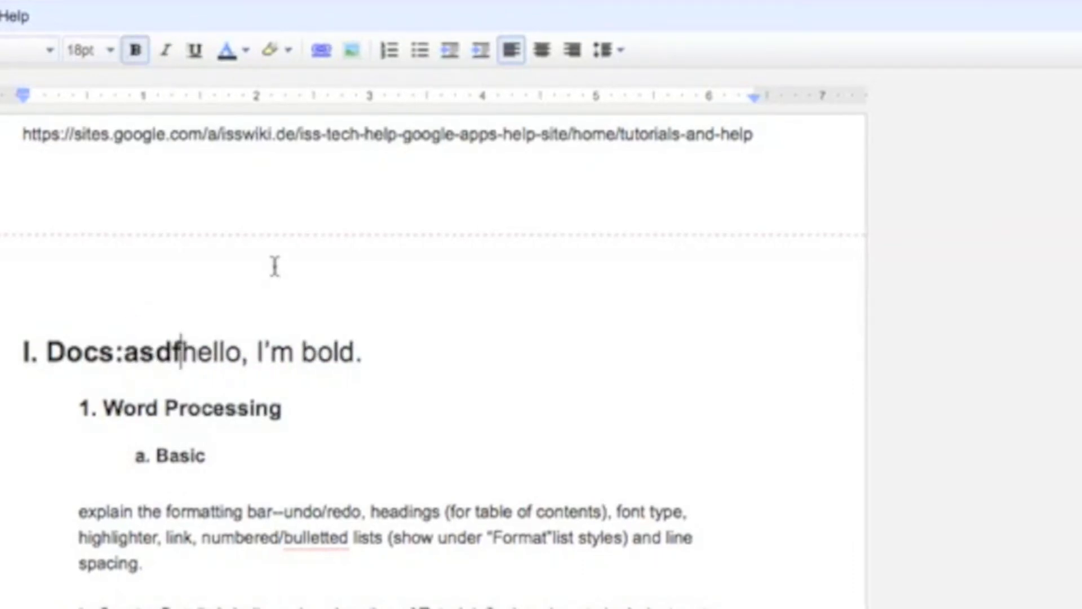
key(BackSpace)
key(BackSpace)
key(BackSpace)
key(BackSpace)
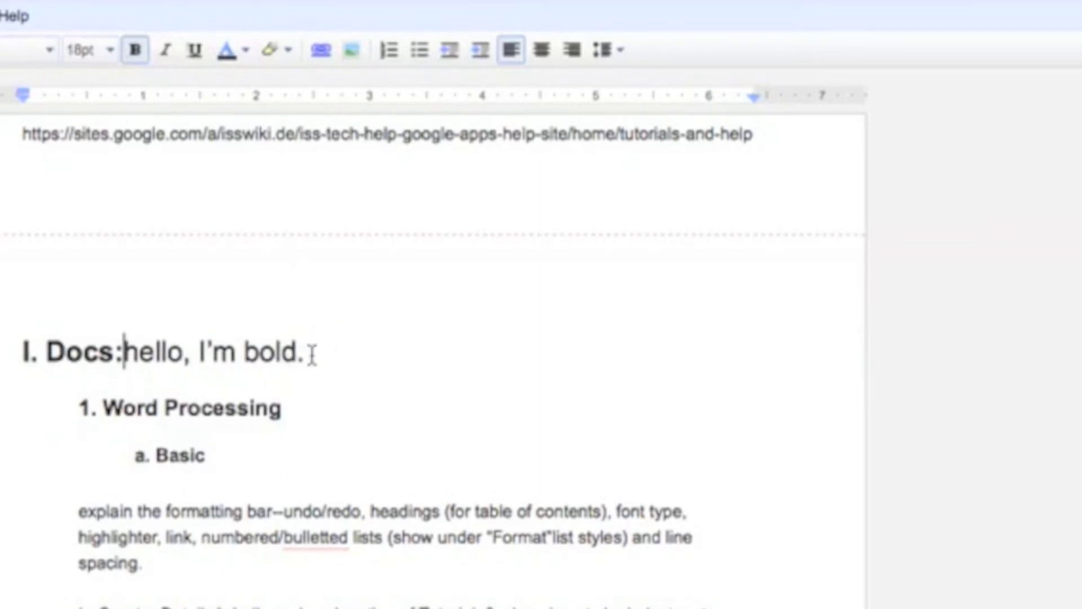
drag(308, 355, 125, 352)
key(BackSpace)
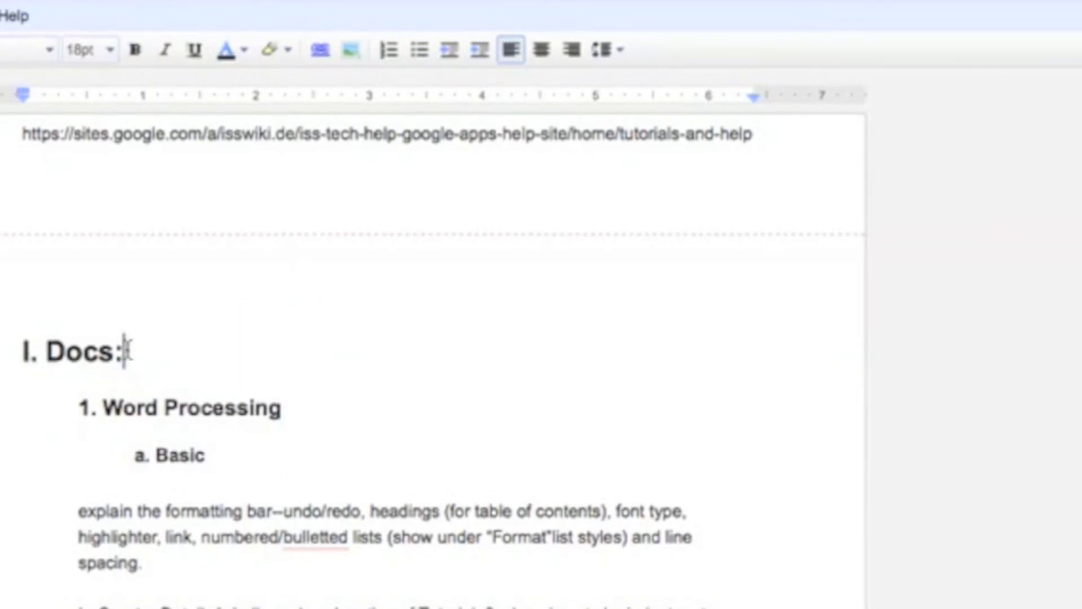
click(245, 50)
click(247, 47)
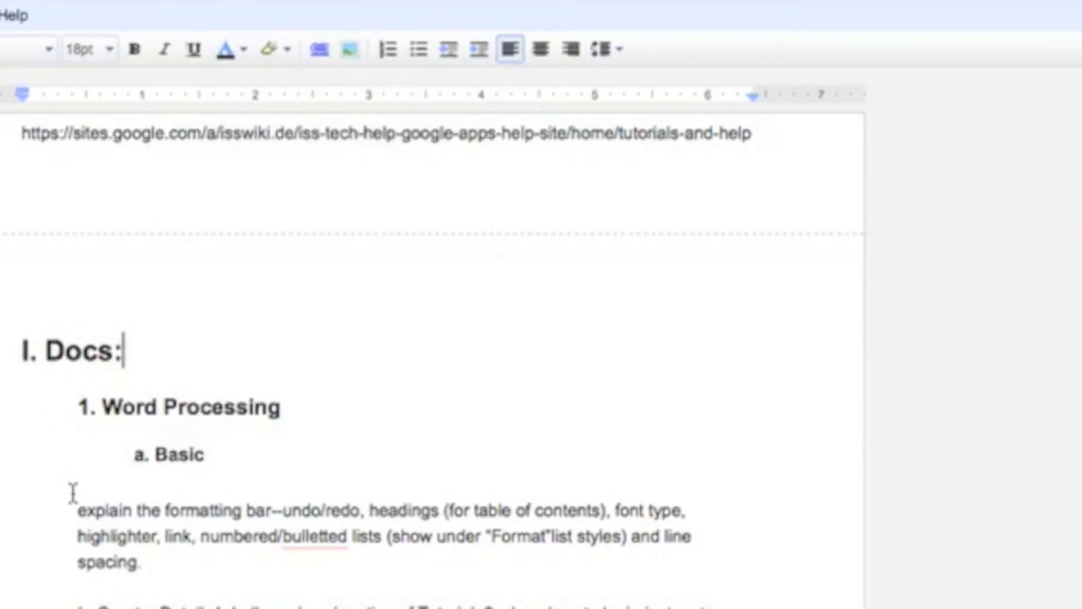
drag(73, 492, 164, 556)
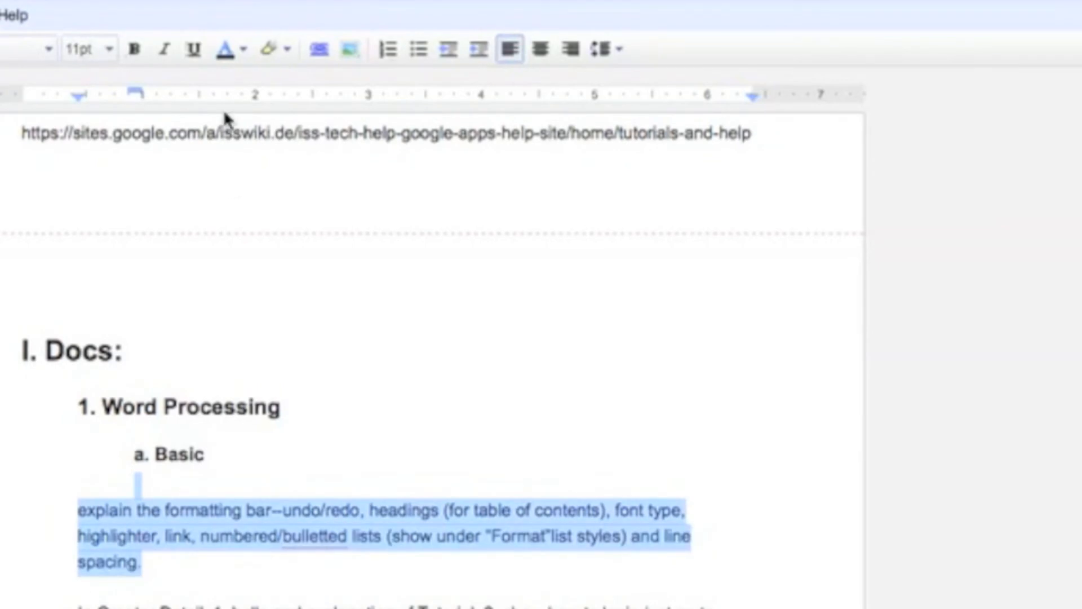
Colour the formatting-bar paragraph text blue, then reselect it and turn it back to black.
click(242, 50)
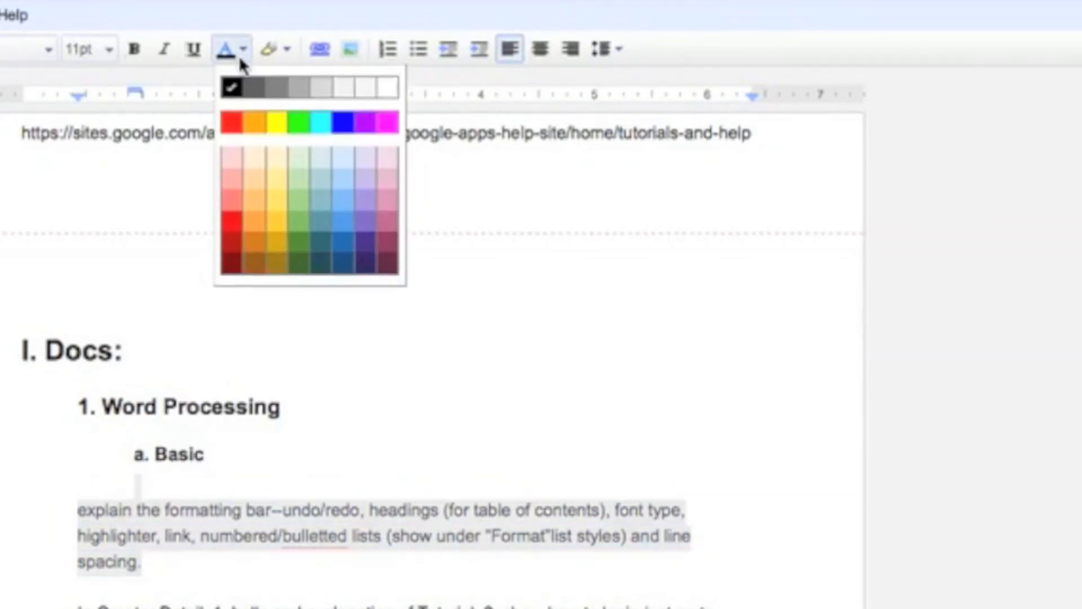
click(349, 128)
click(282, 477)
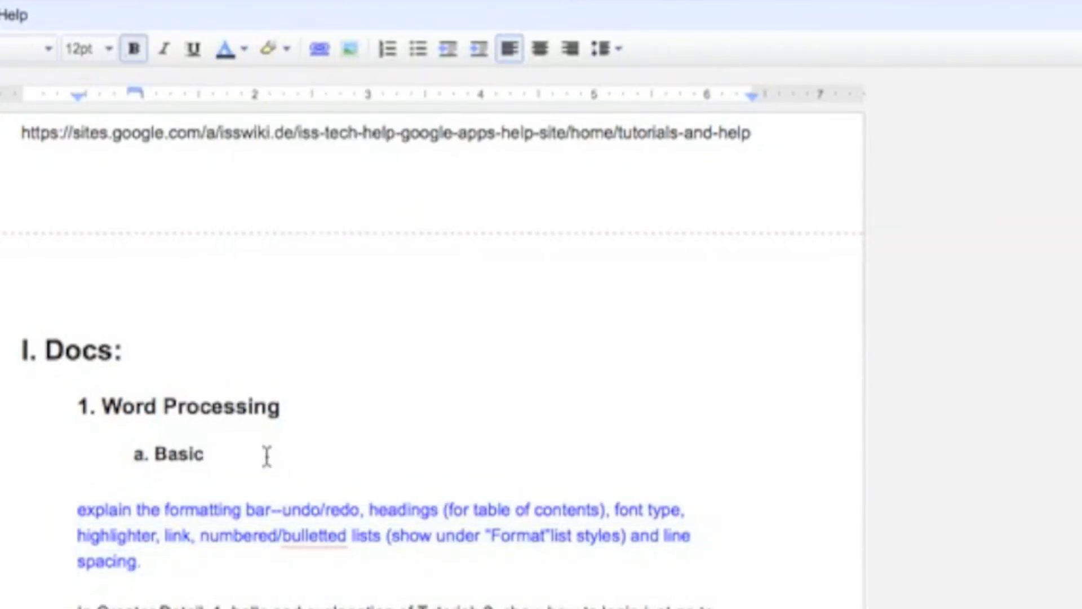
scroll(266, 456, down, 2)
scroll(267, 457, down, 3)
drag(148, 310, 71, 260)
click(243, 49)
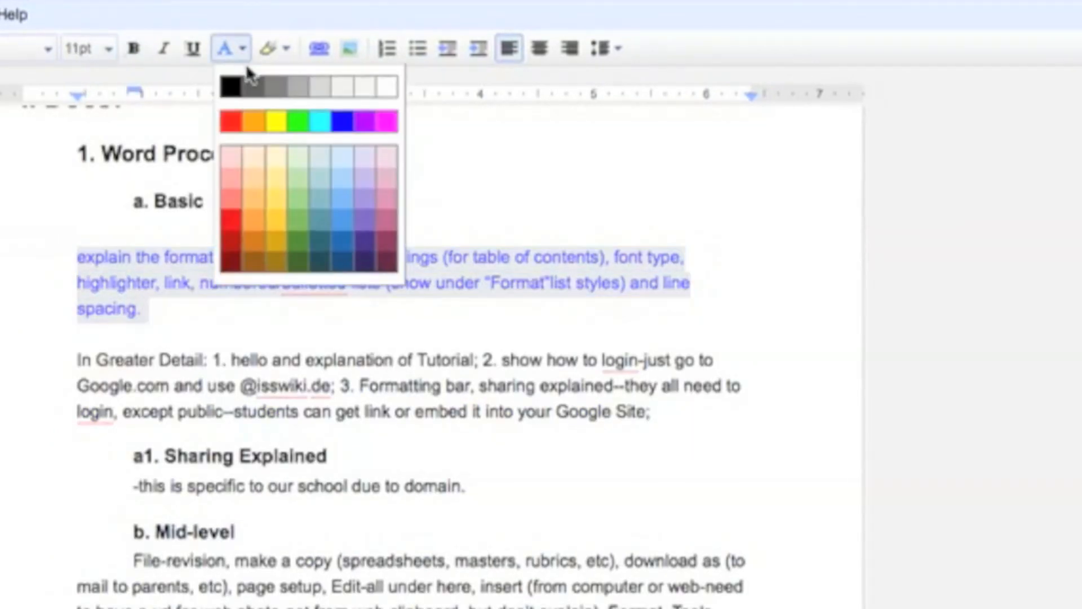
click(231, 86)
Give the formatting-bar paragraph a yellow highlight.
scroll(304, 269, up, 5)
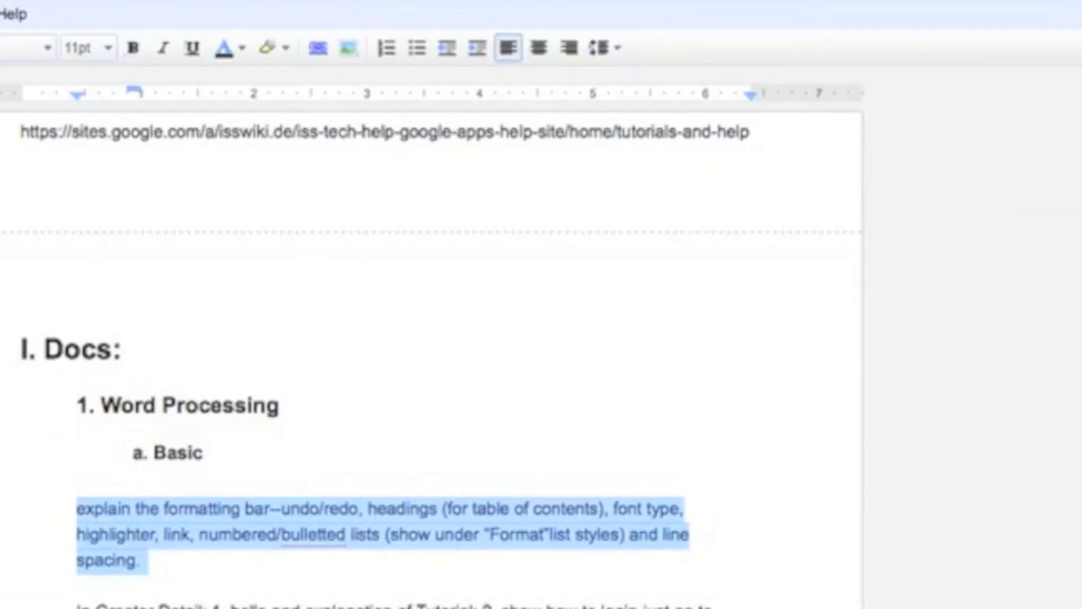
click(277, 404)
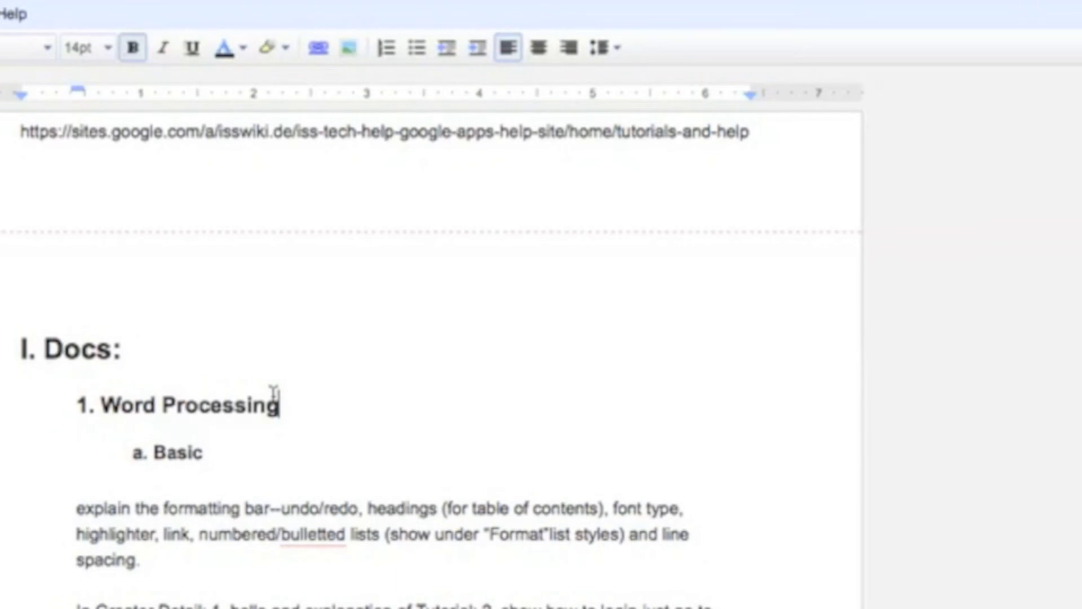
click(157, 576)
click(146, 560)
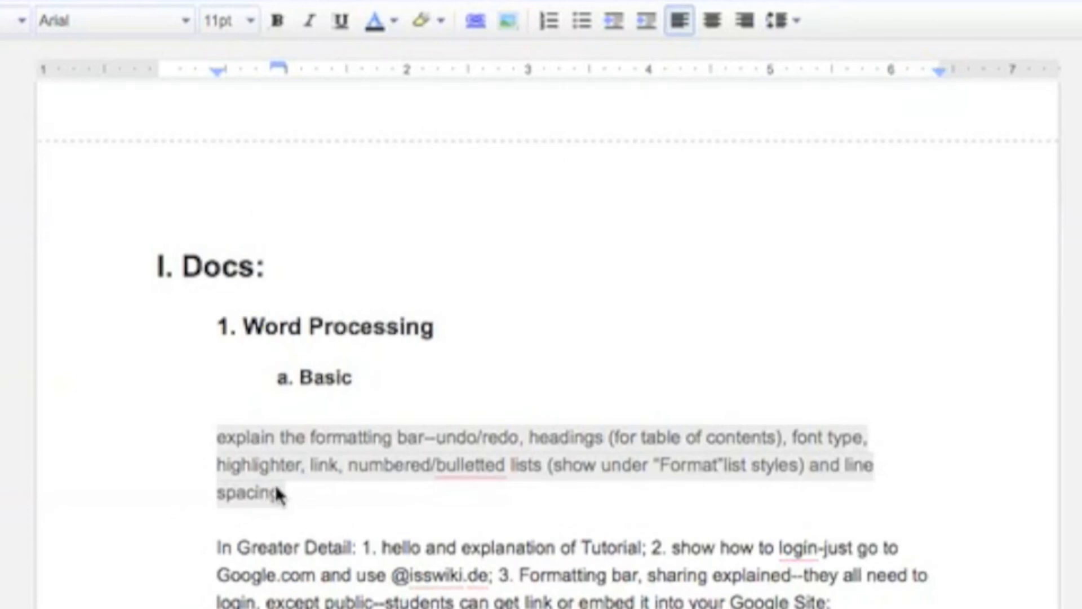
click(440, 21)
click(441, 22)
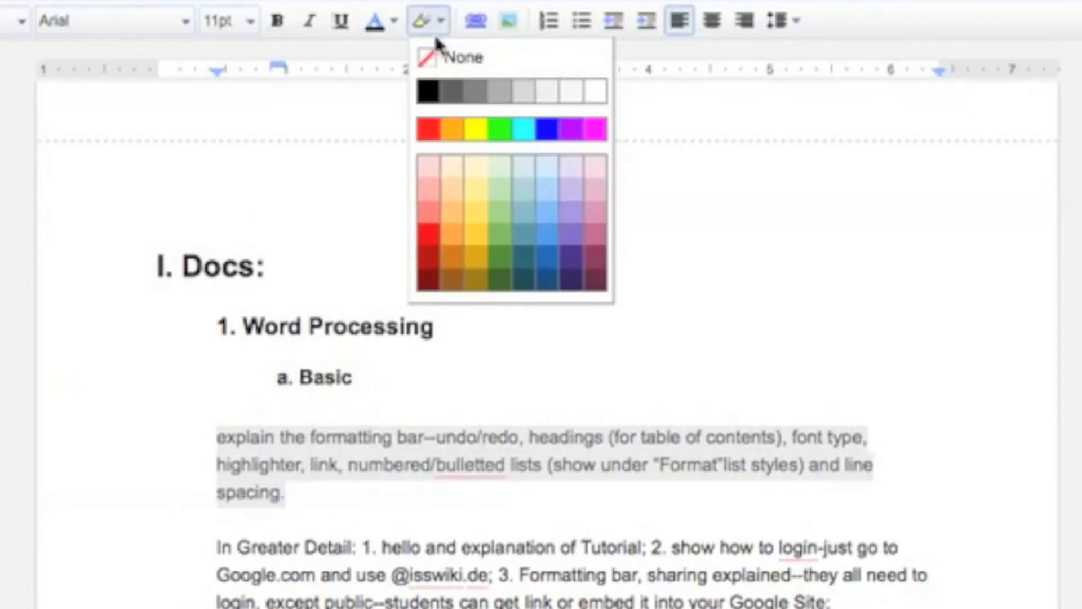
click(457, 127)
click(289, 495)
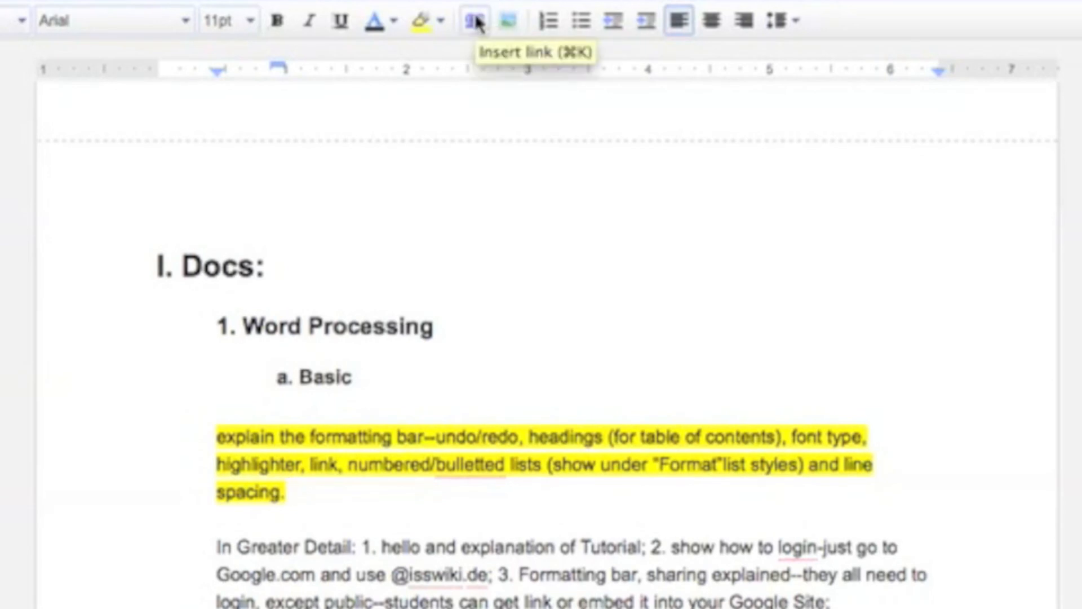
scroll(464, 153, up, 2)
click(465, 153)
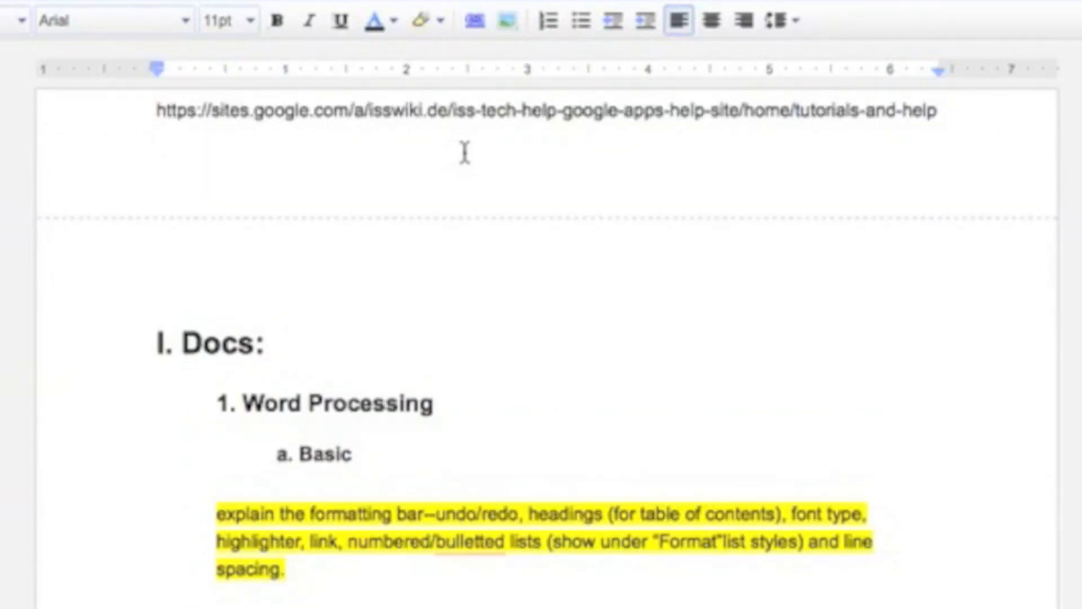
key(Return)
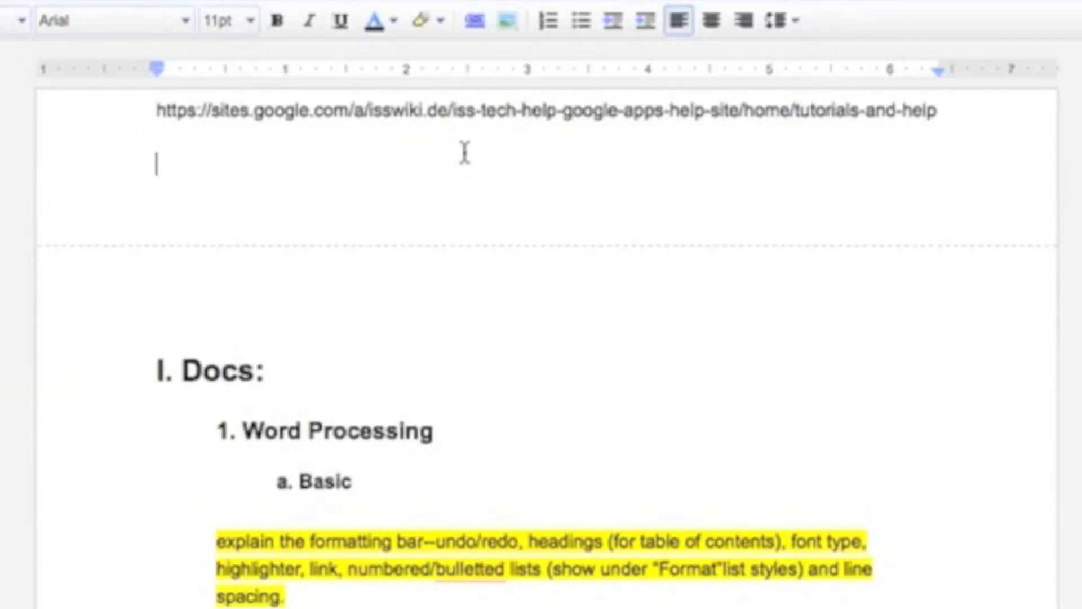
text(www.google.com)
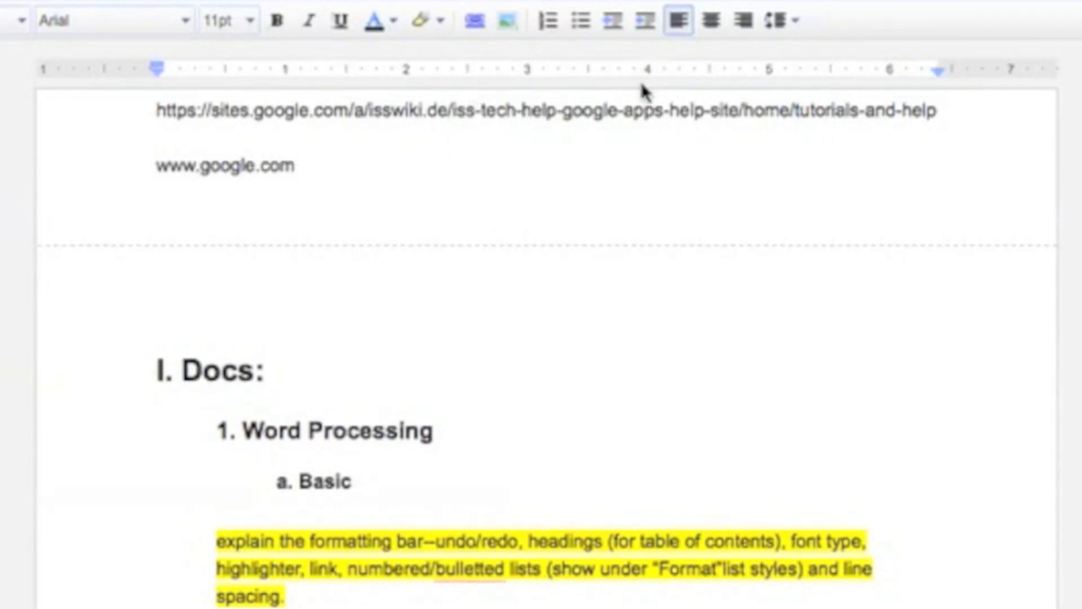
key(Return)
drag(333, 163, 155, 164)
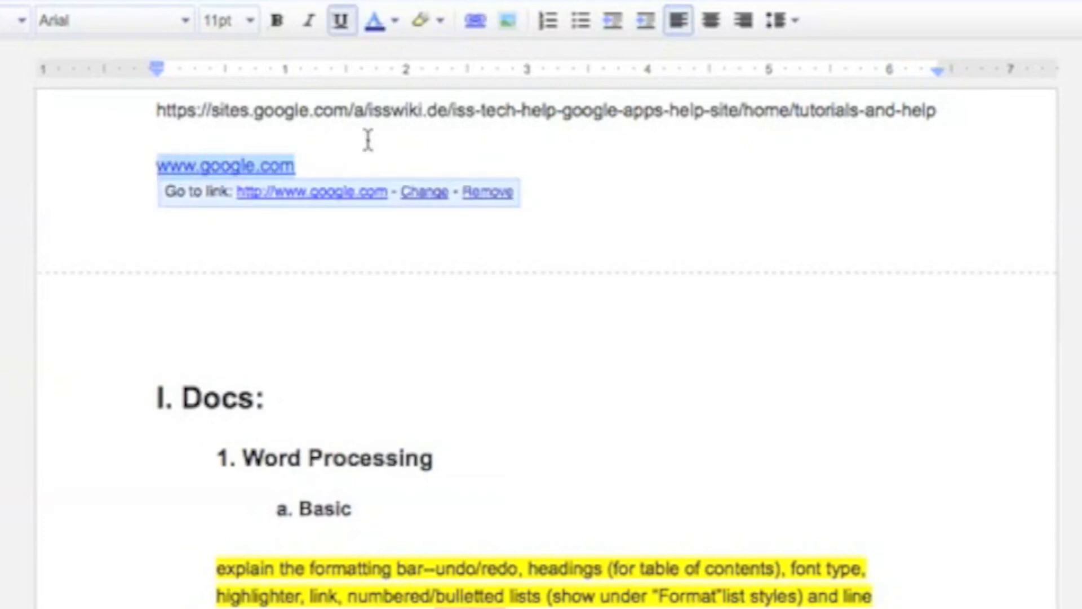
click(368, 140)
Turn the long sites.google.com URL into a hyperlink and select both links to check them.
drag(159, 109, 942, 109)
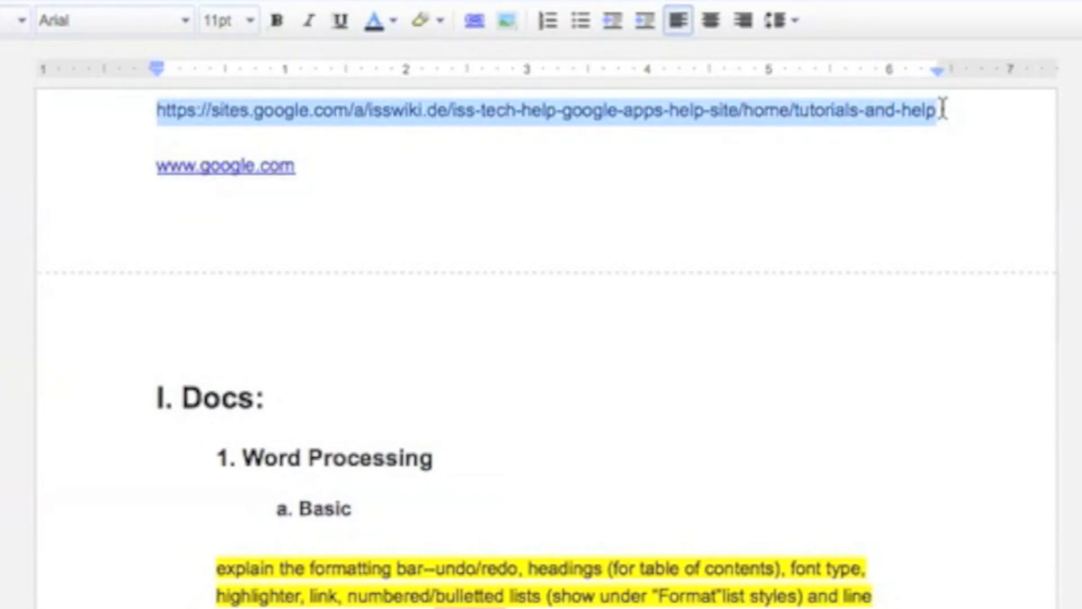
click(475, 24)
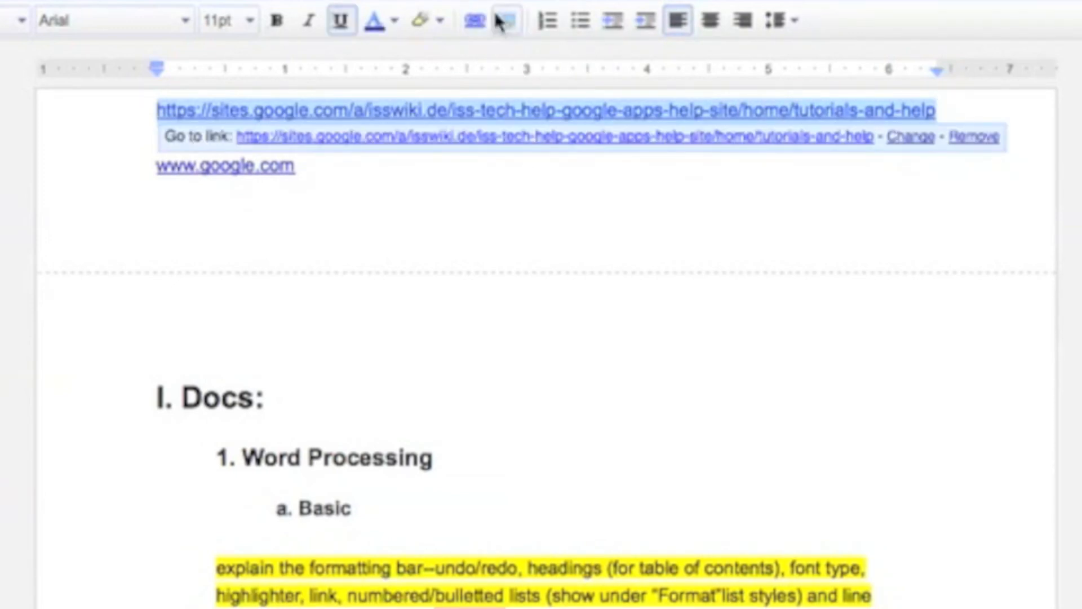
click(442, 201)
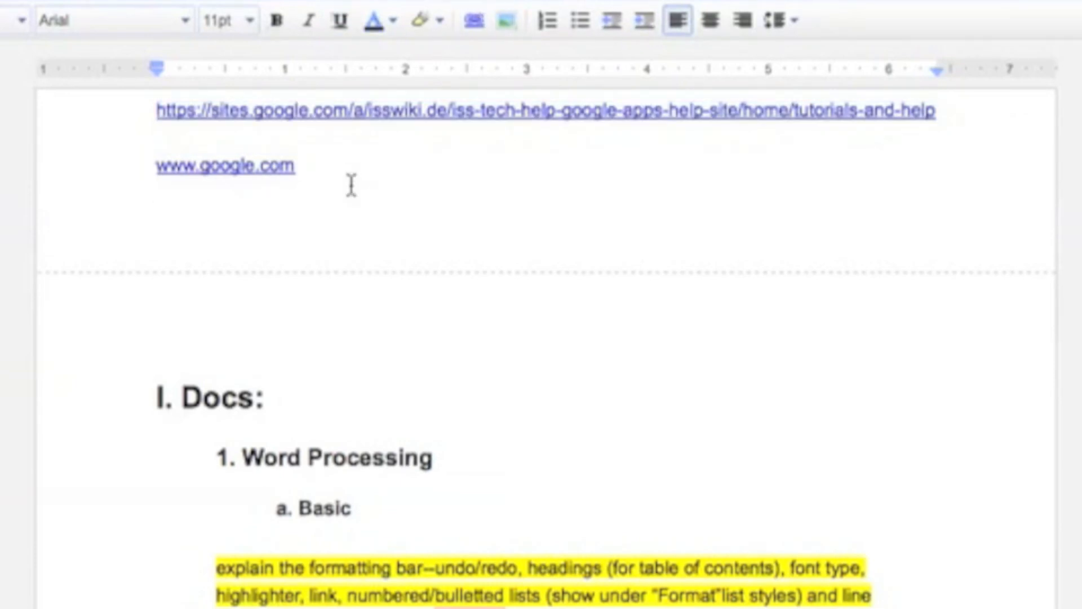
drag(348, 176, 142, 116)
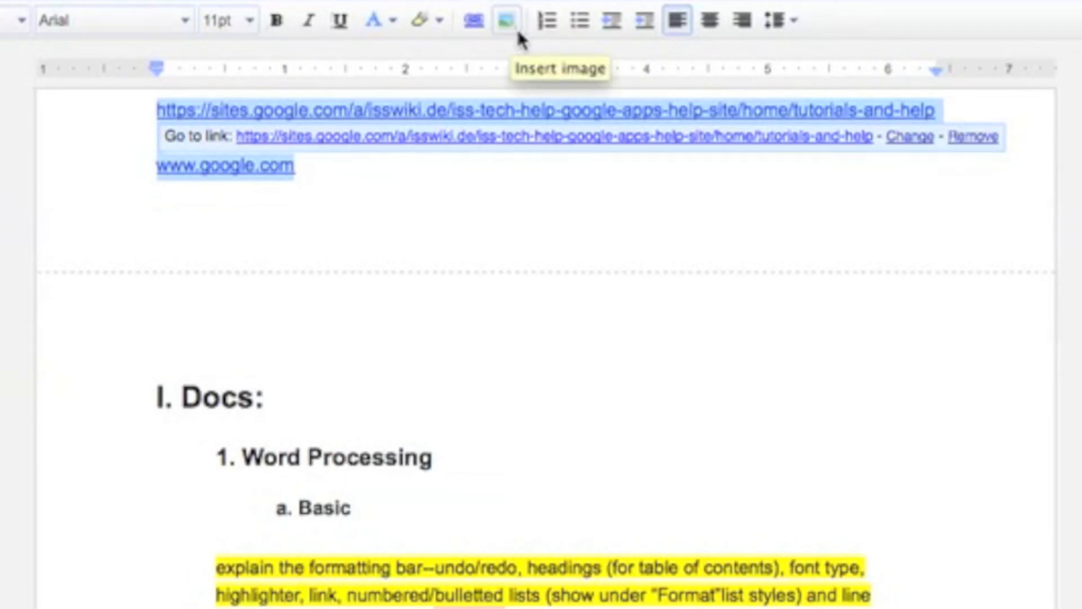
Resize the browser and drag the desktop screenshot into the document above 'I. Docs:'.
click(494, 192)
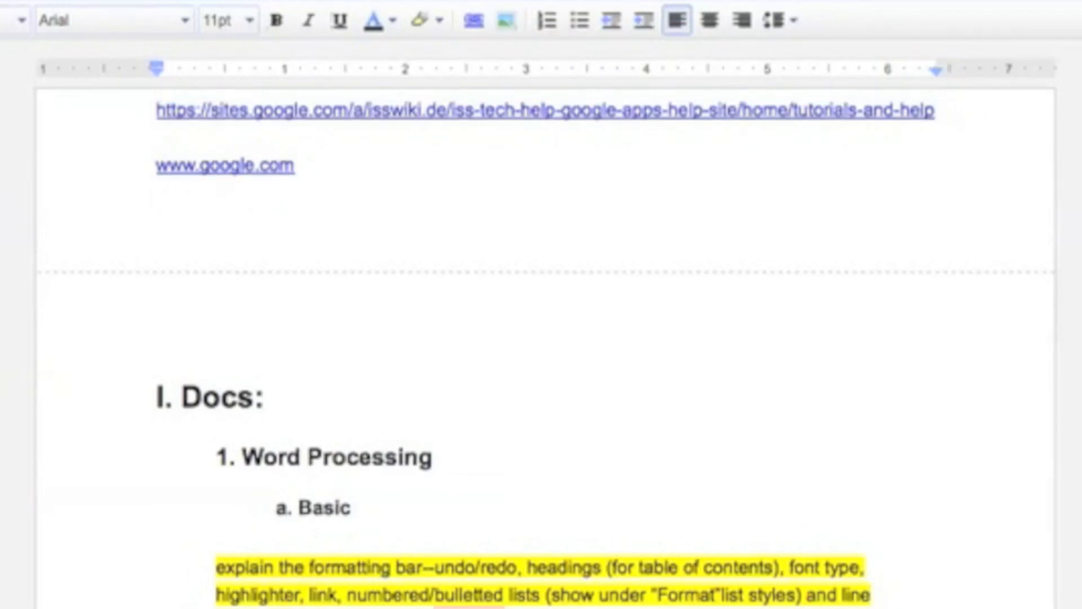
drag(1023, 603, 709, 604)
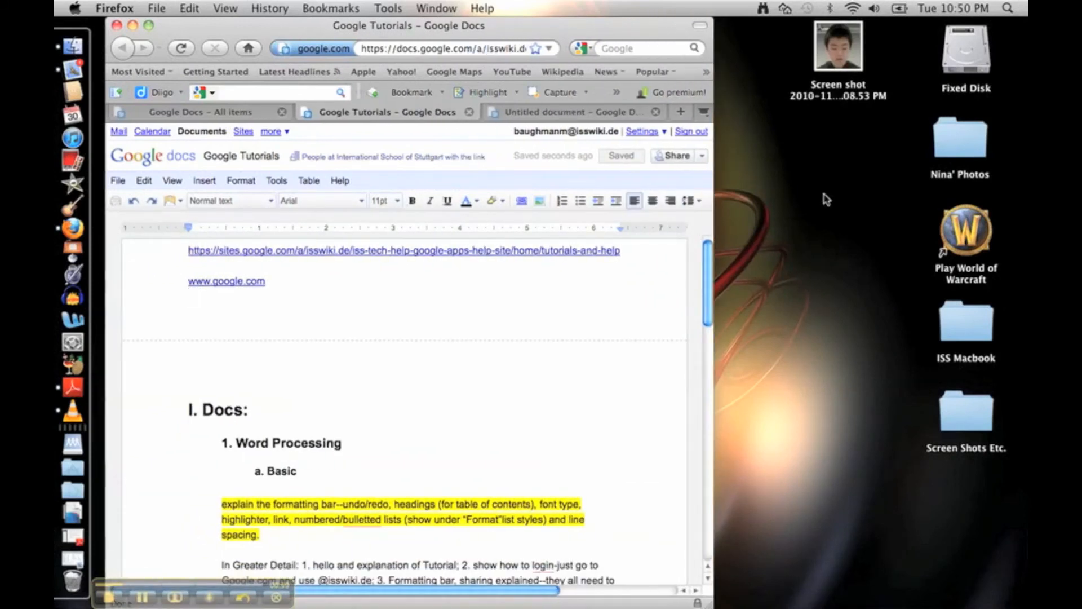
click(852, 58)
drag(851, 59, 451, 391)
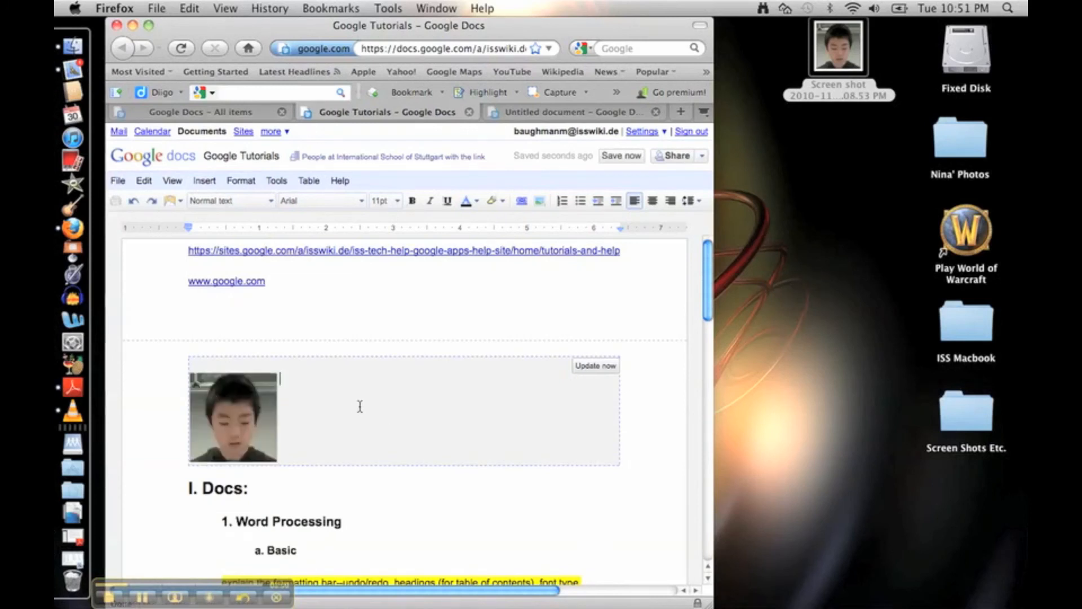
click(431, 496)
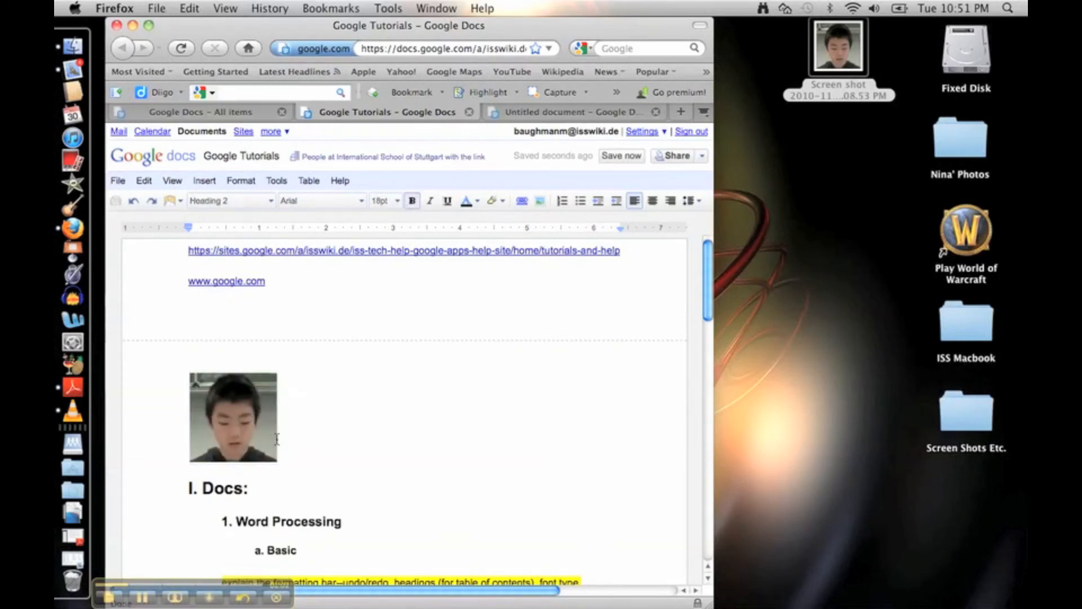
click(242, 406)
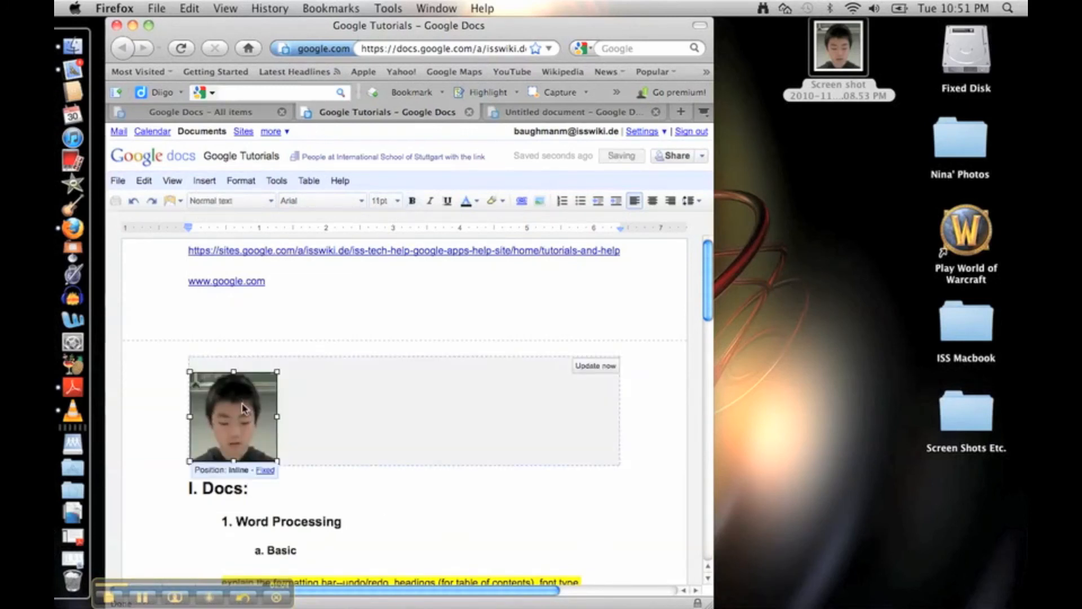
Widen the browser to the screen edge, cancel the Insert image dialog, and delete the photo.
drag(700, 603, 708, 530)
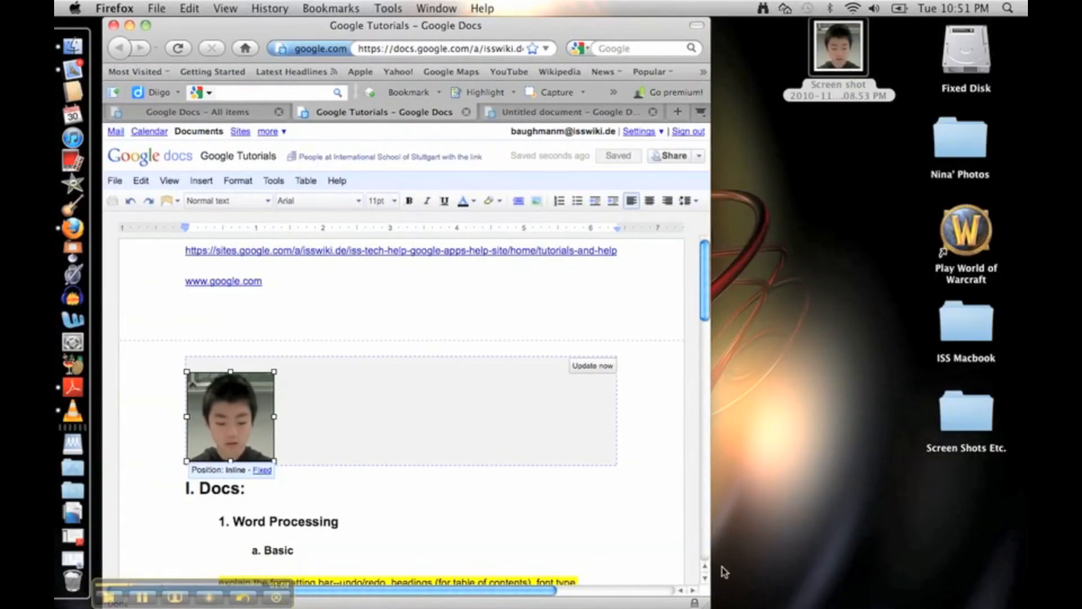
drag(715, 603, 1025, 606)
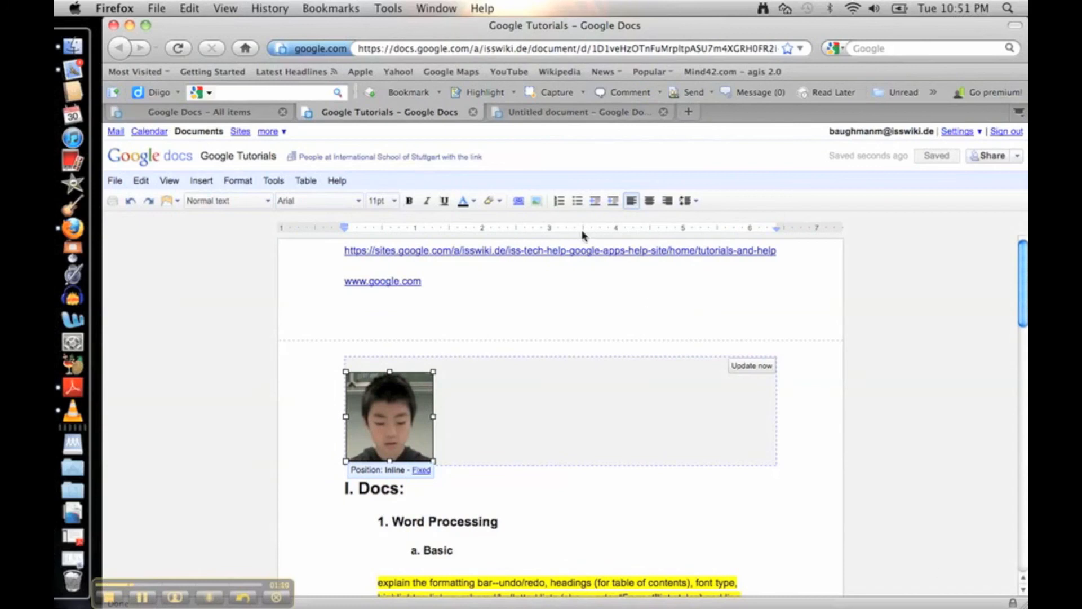
click(534, 201)
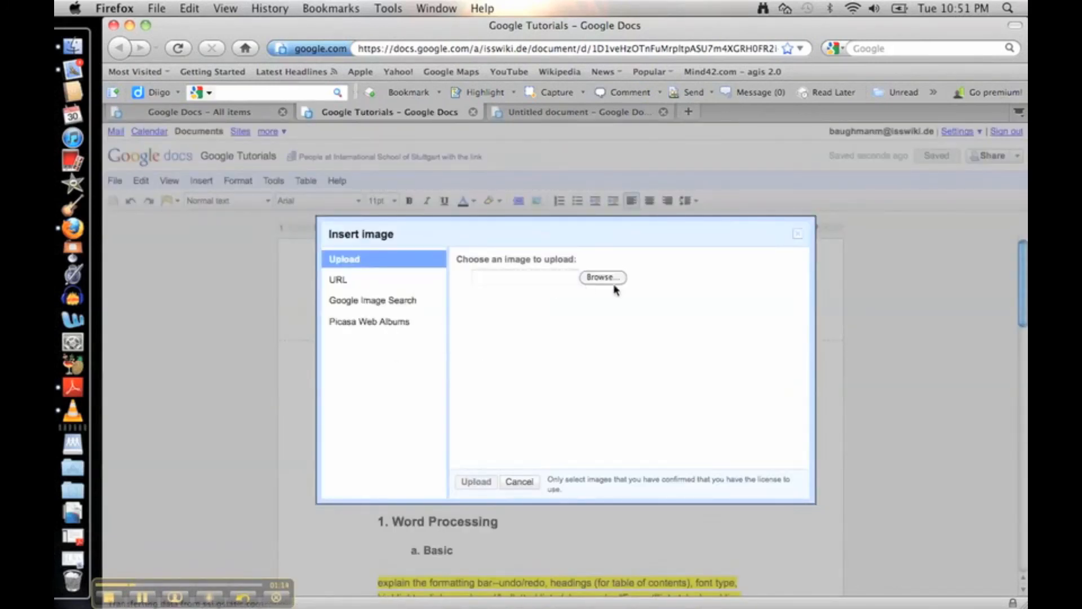
click(345, 280)
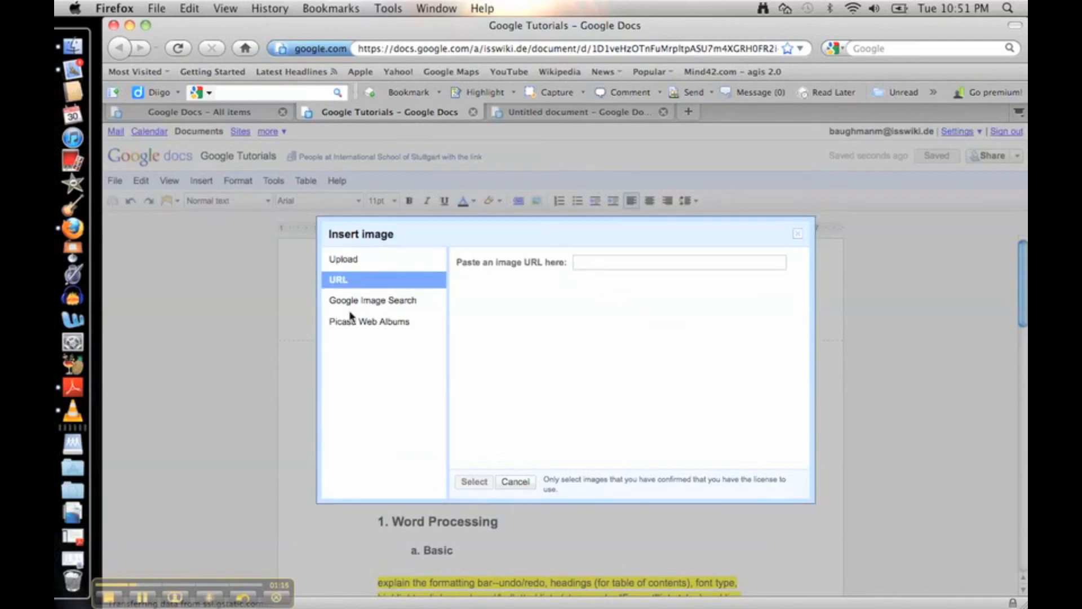
click(515, 483)
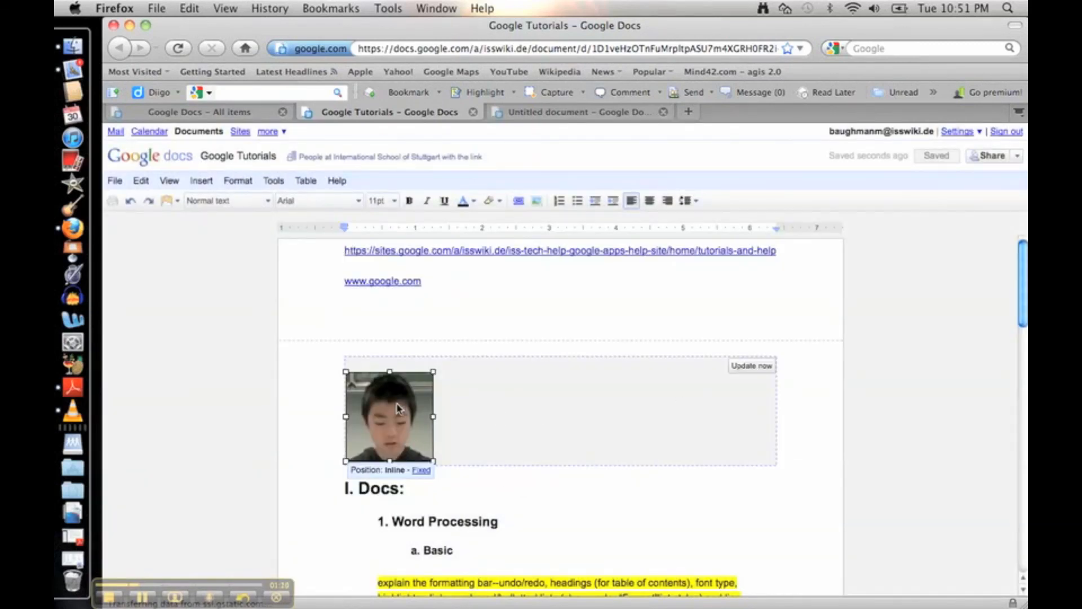
key(BackSpace)
click(523, 284)
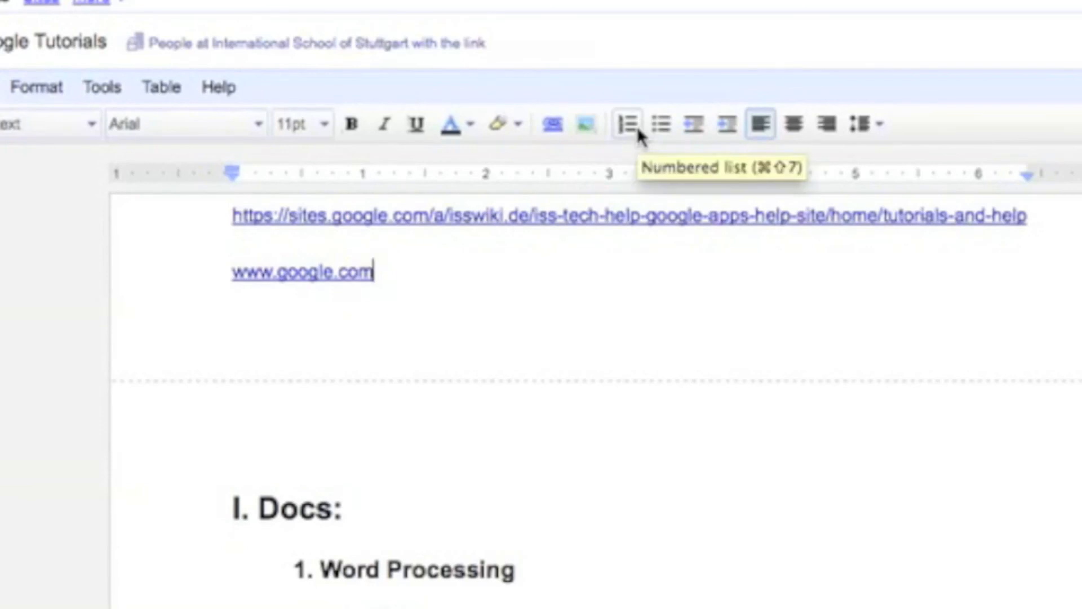
key(Return)
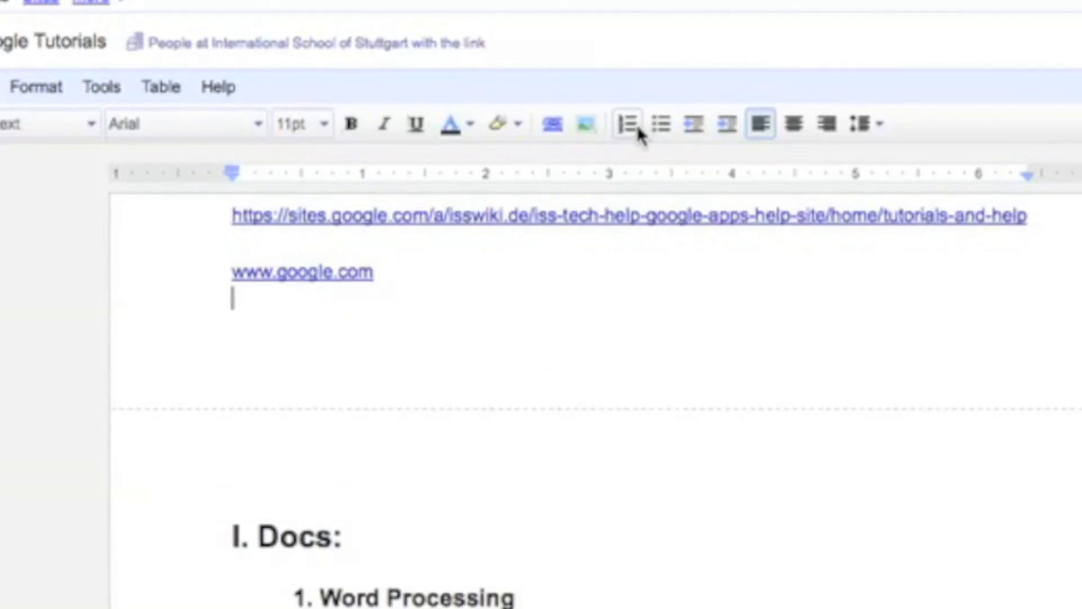
click(620, 134)
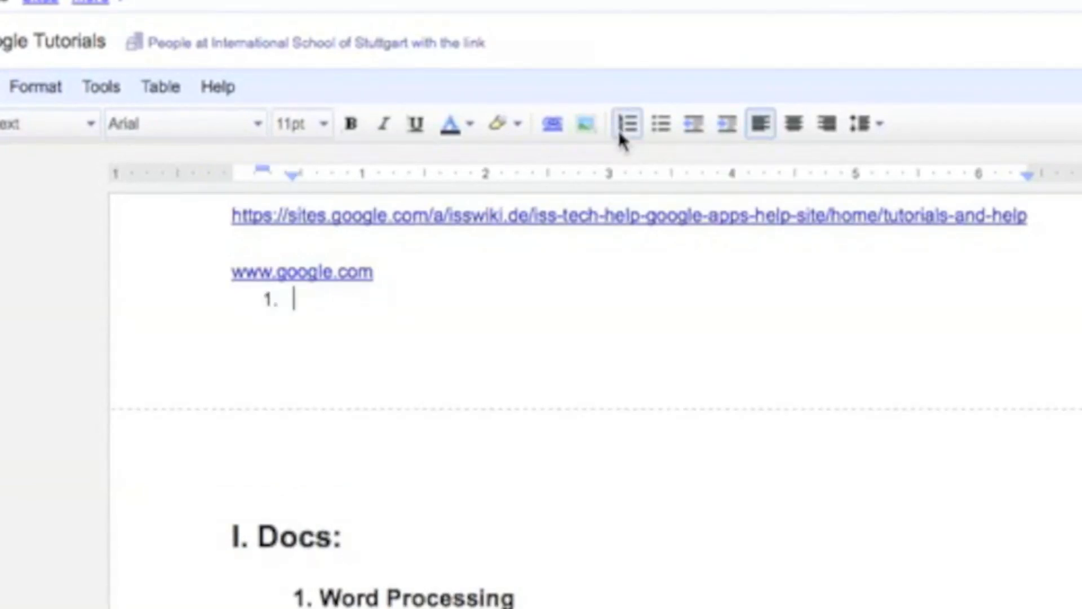
key(BackSpace)
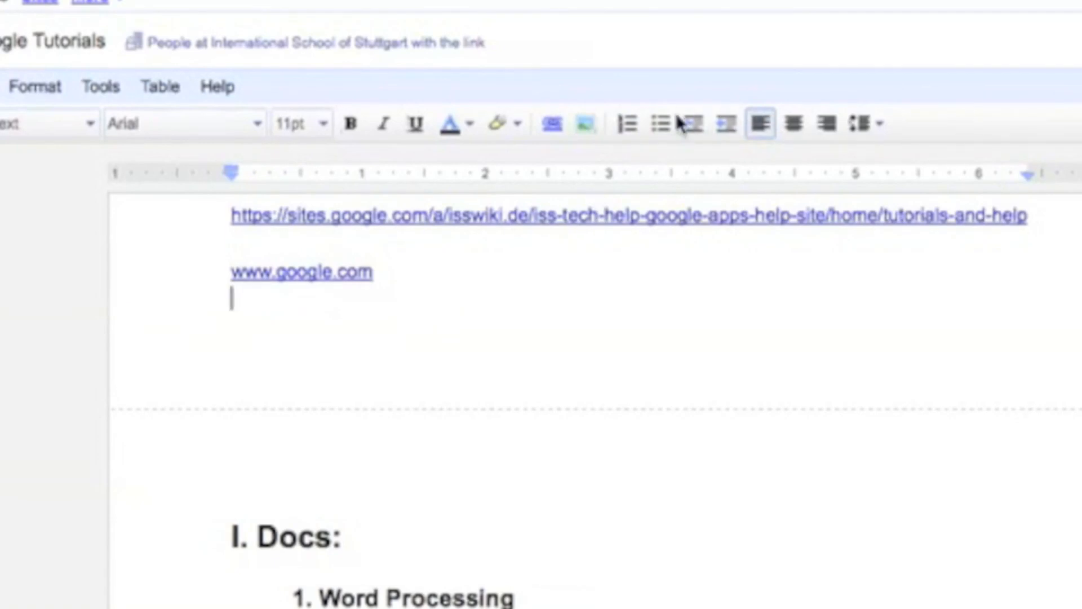
click(664, 129)
click(663, 129)
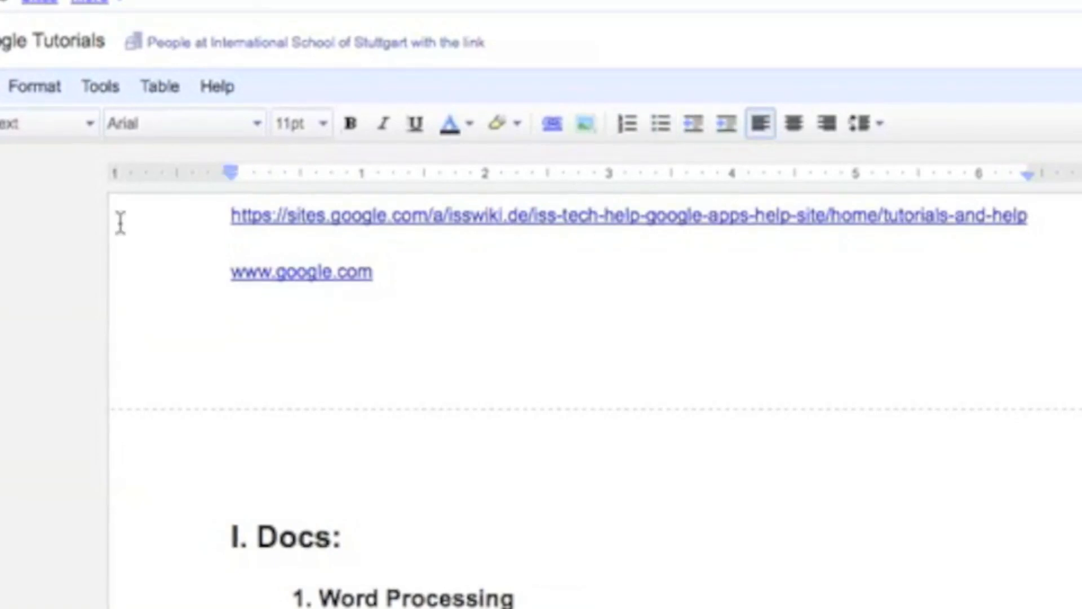
click(37, 96)
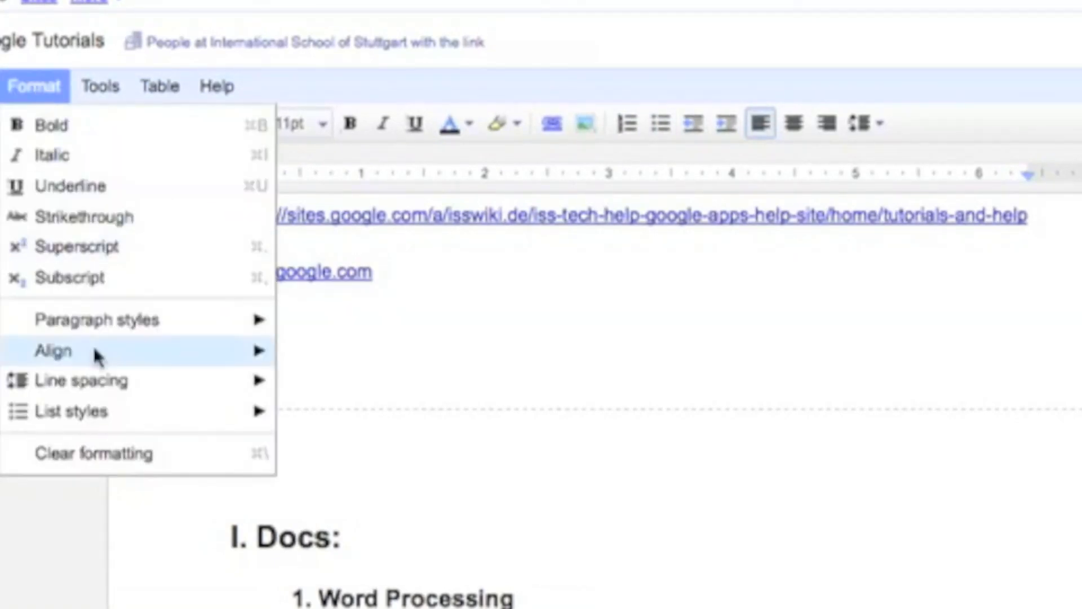
mouse_move(117, 404)
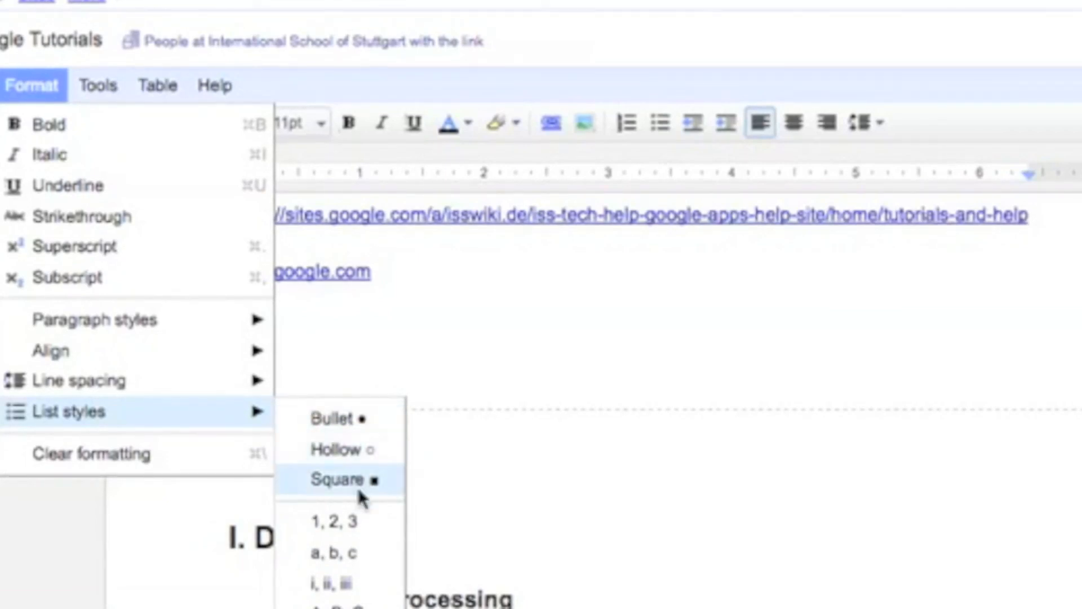
click(494, 346)
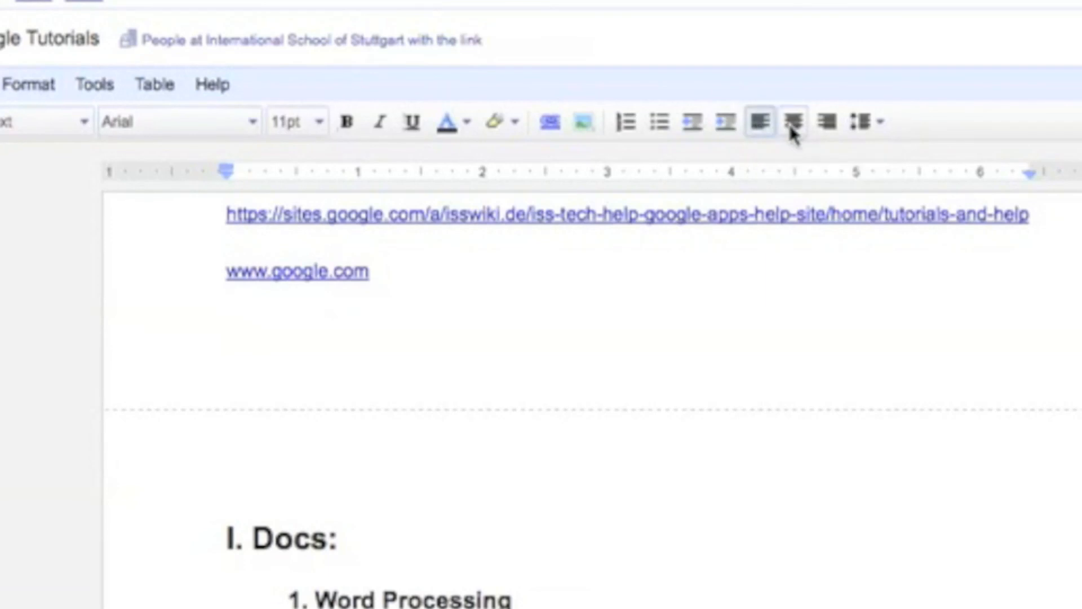
click(878, 130)
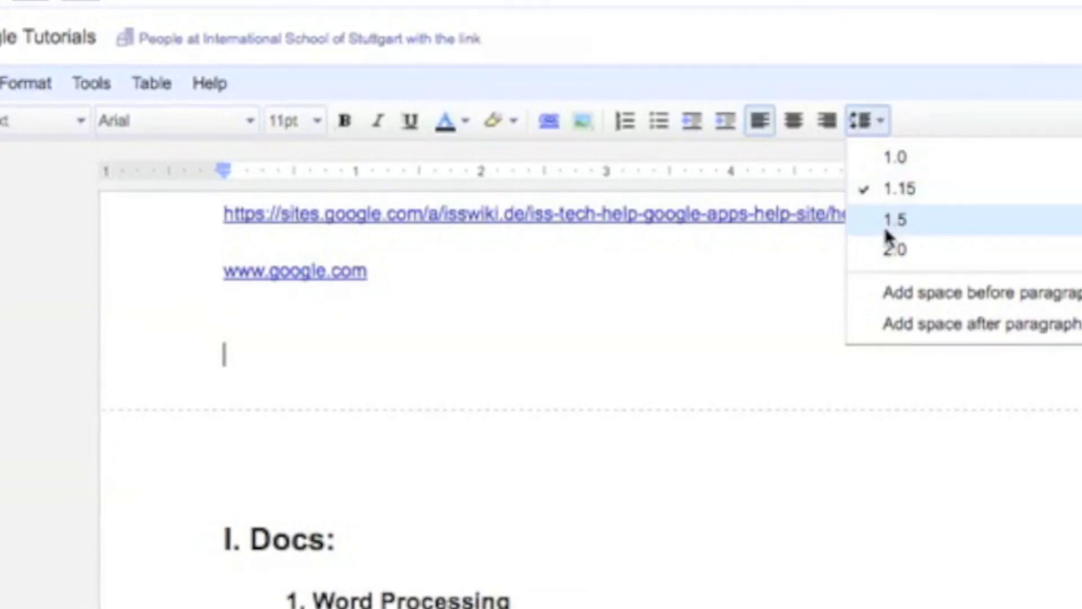
click(886, 264)
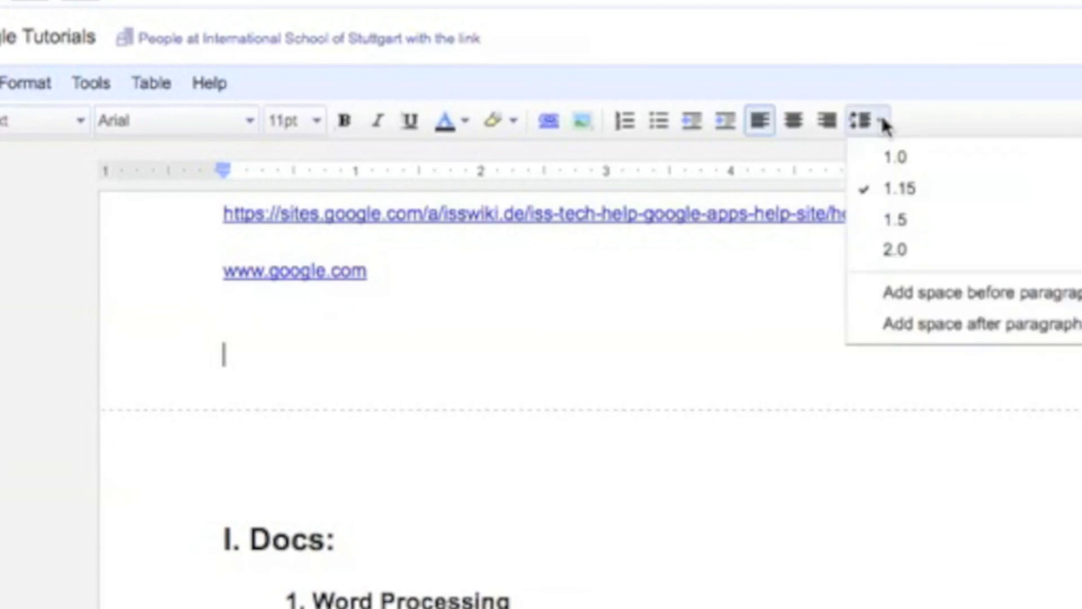